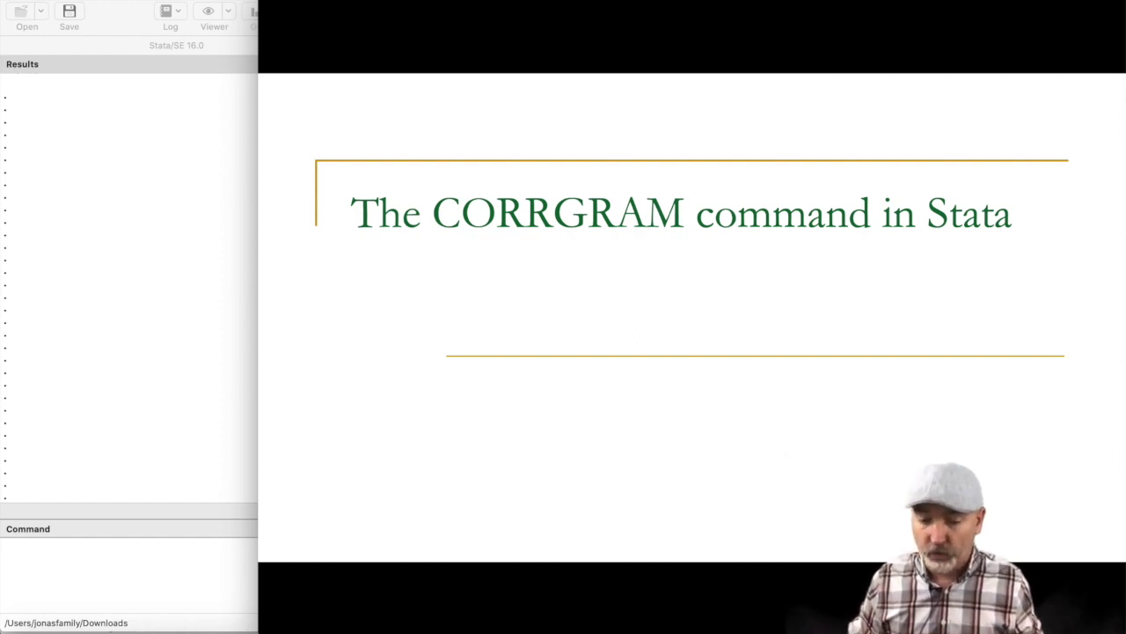
Advance the PowerPoint deck past the Outline slide to slide 3 on ARMA processes
key("Right")
key("Right")
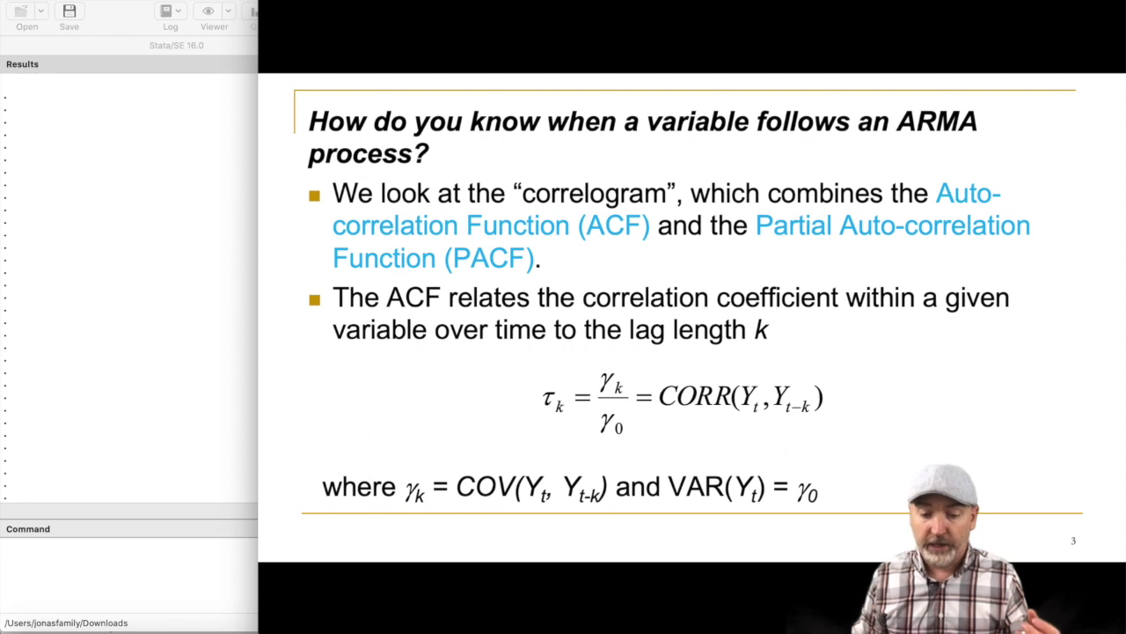
Advance the deck to slide 4, defining the PACF via an AR(k) model's ak coefficient
key("Right")
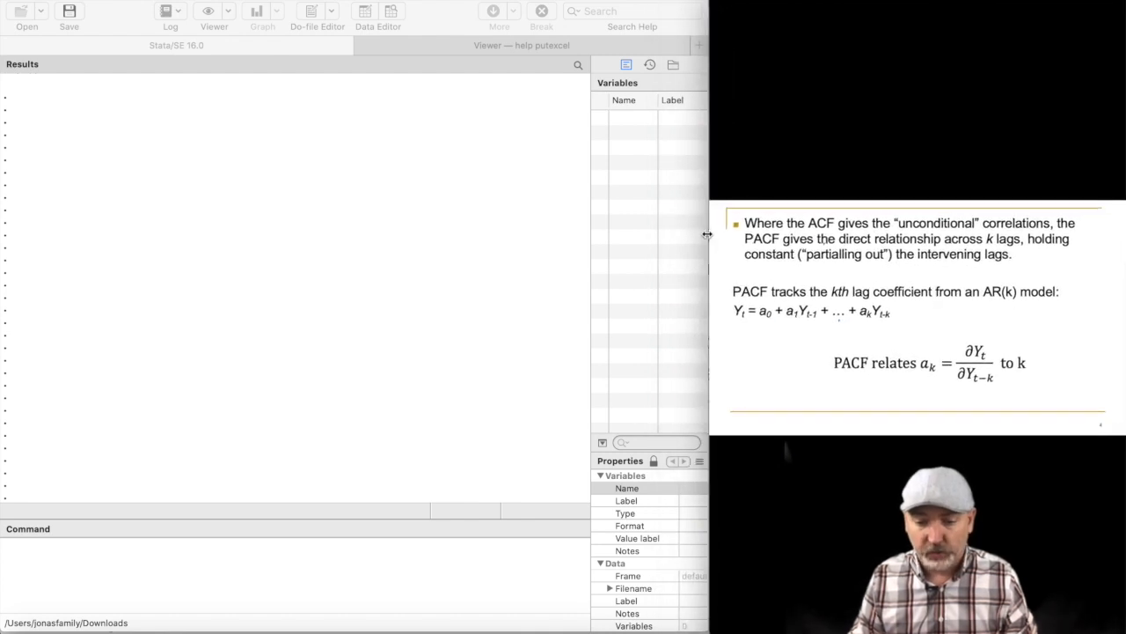
Put focus in Stata's Command window beside the PACF slide
left_click(176, 568)
Run freduse TB3MS, loading 1,040 observations of date, TB3MS and daten
type("freduse")
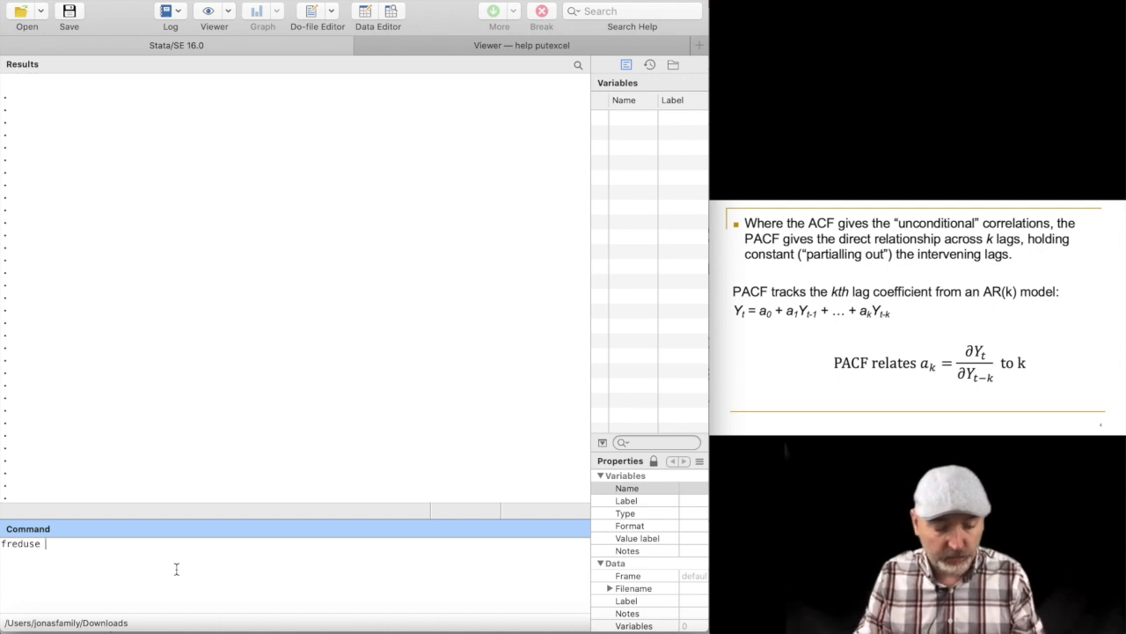
type("T")
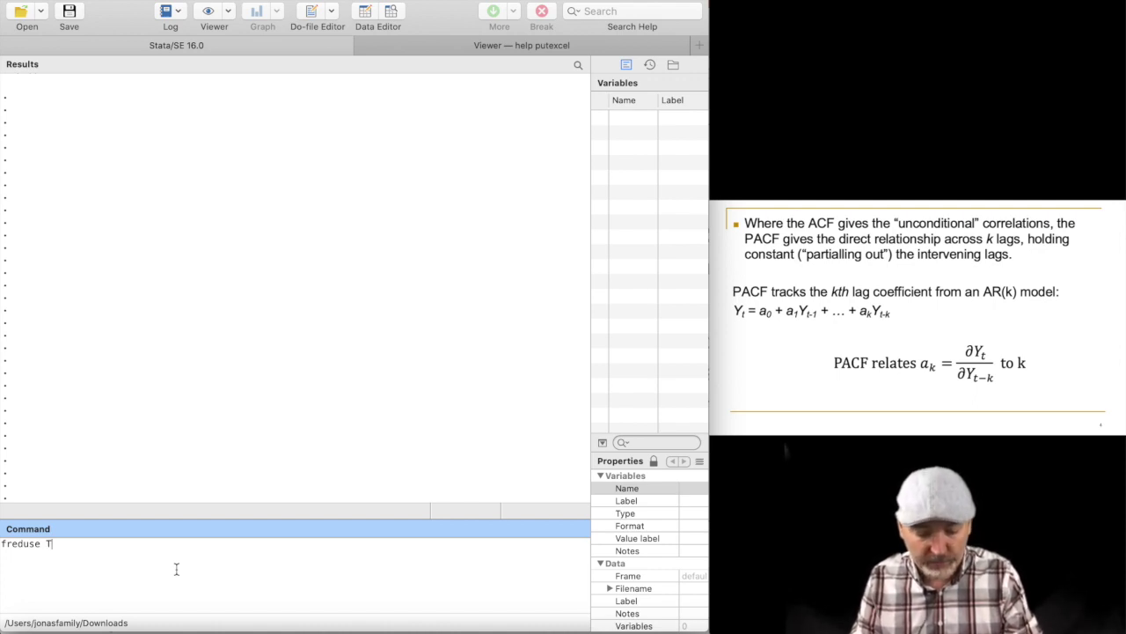
type("B3MS")
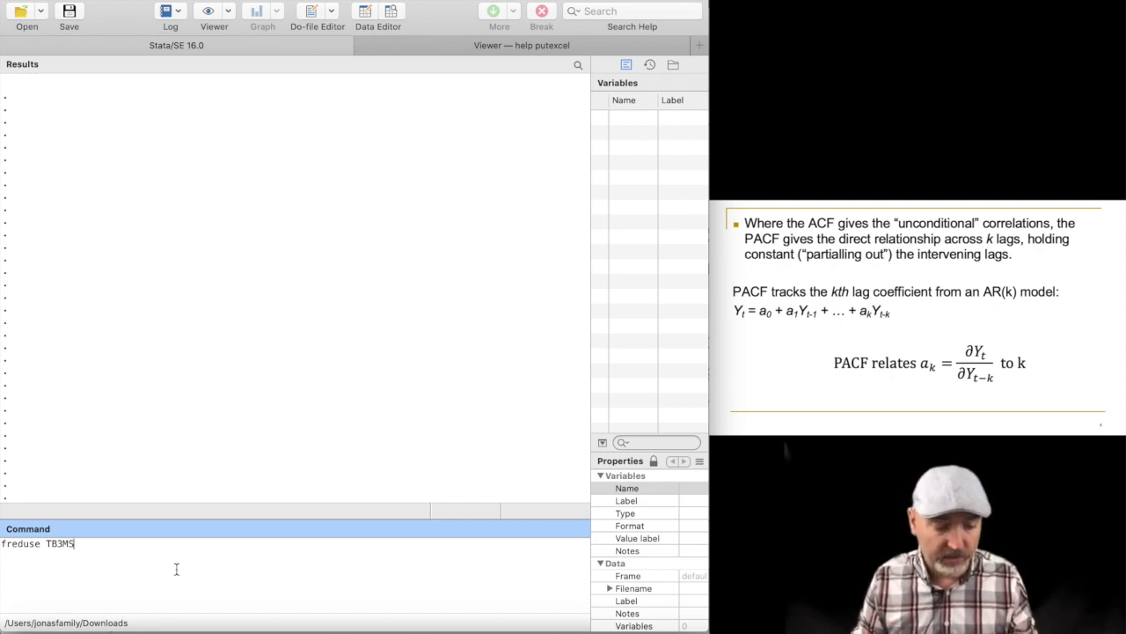
key("Return")
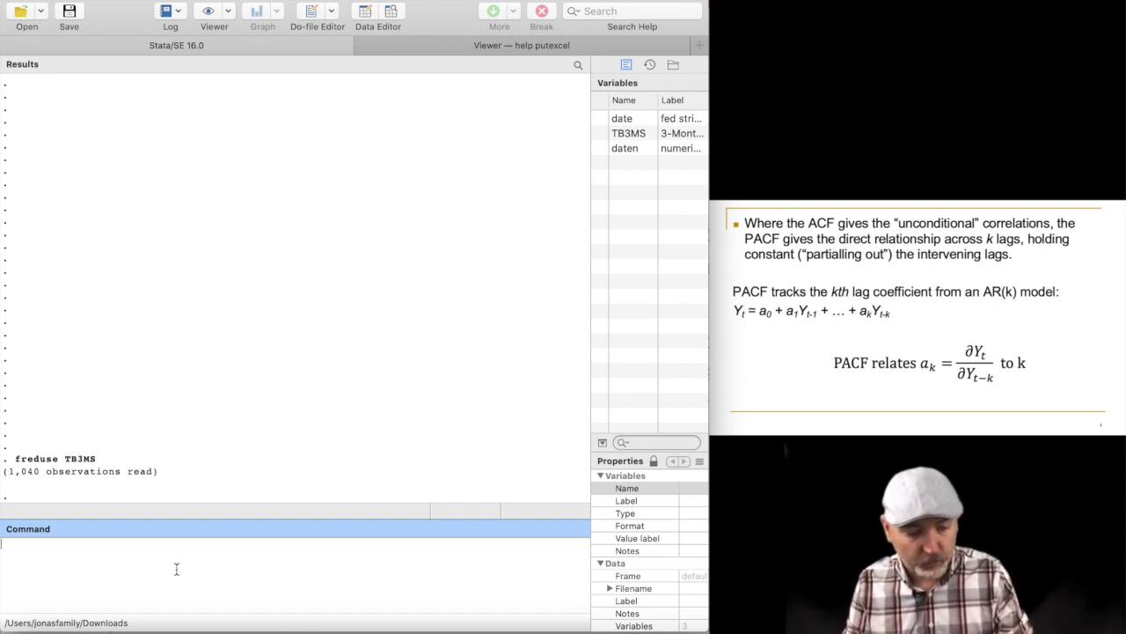
Create time index t with gen t=_n and declare it the time variable with tsset t
type("ge")
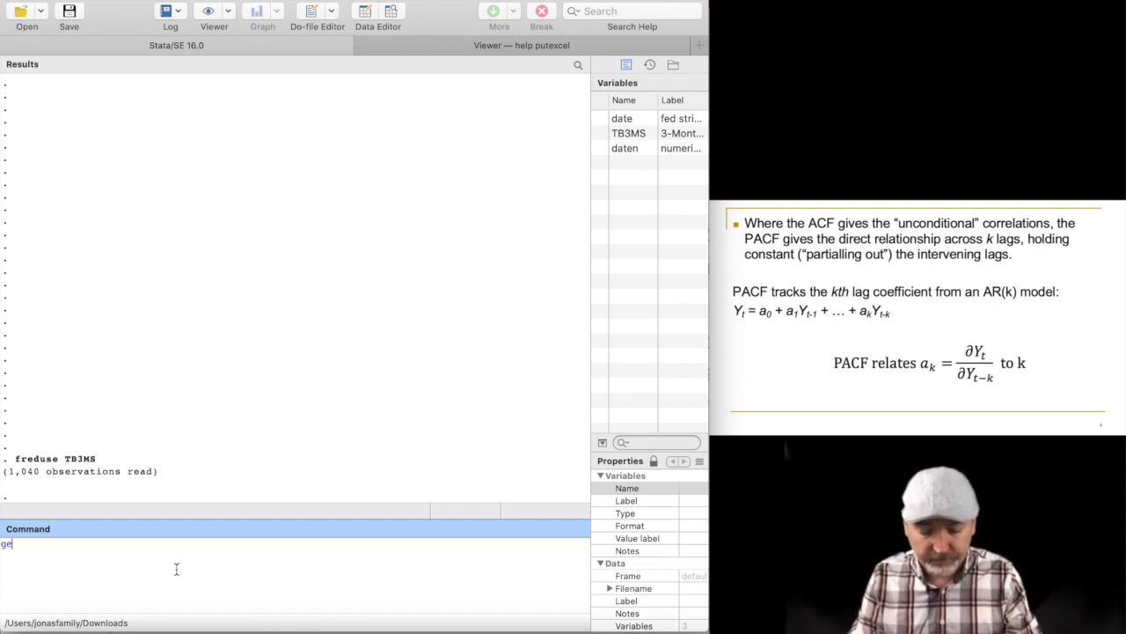
type("n t")
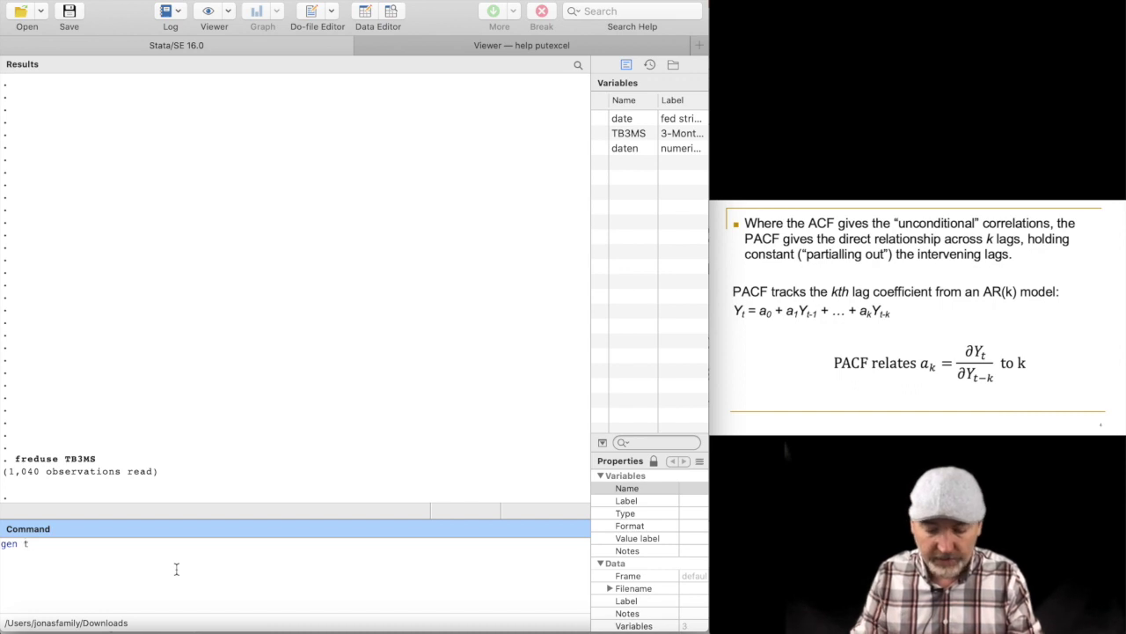
key("BackSpace")
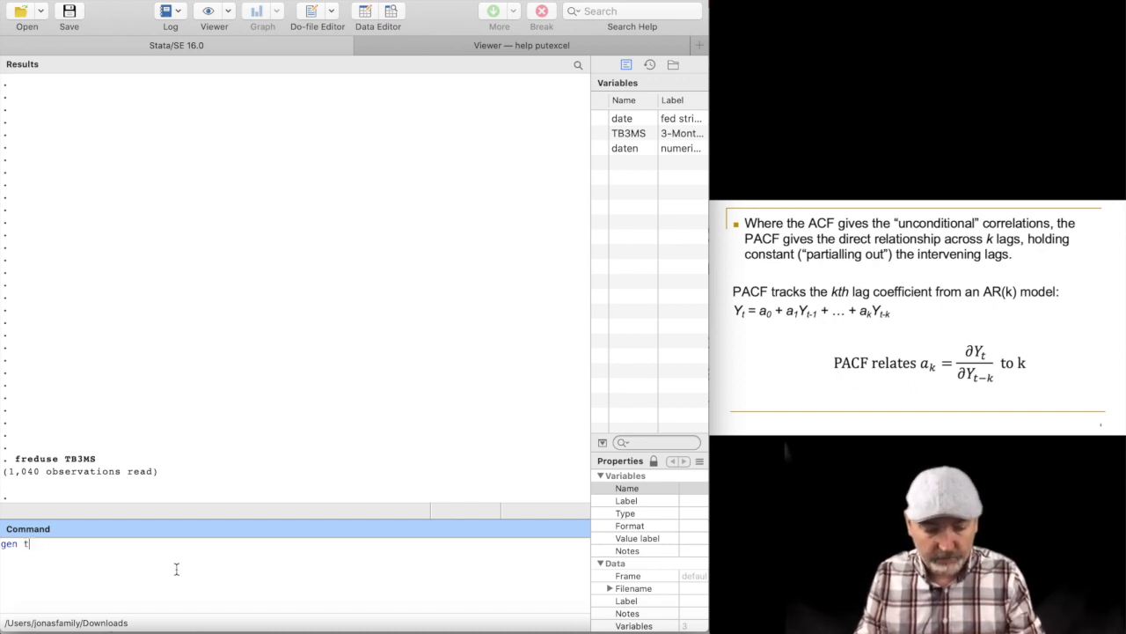
type("=_n")
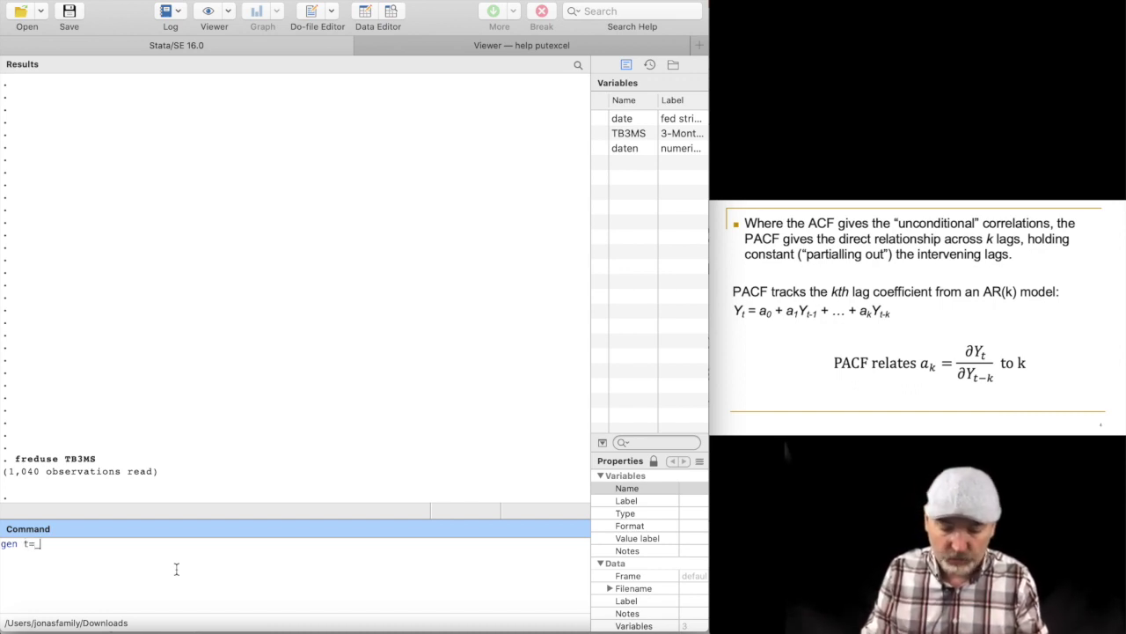
key("Return")
type("tsset t")
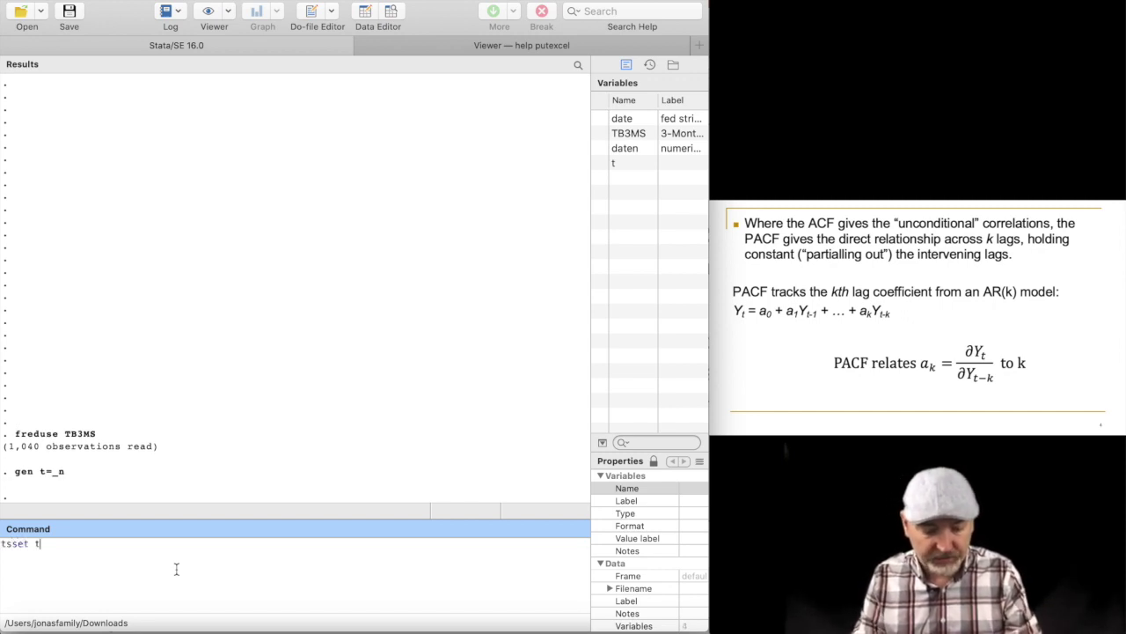
key("Return")
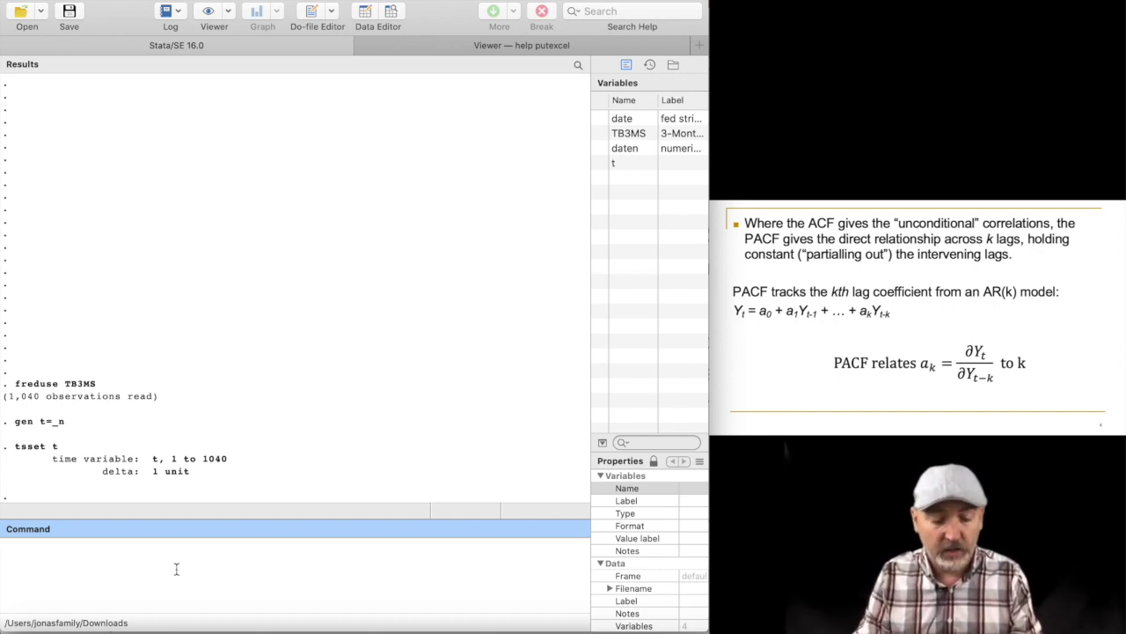
type("corr")
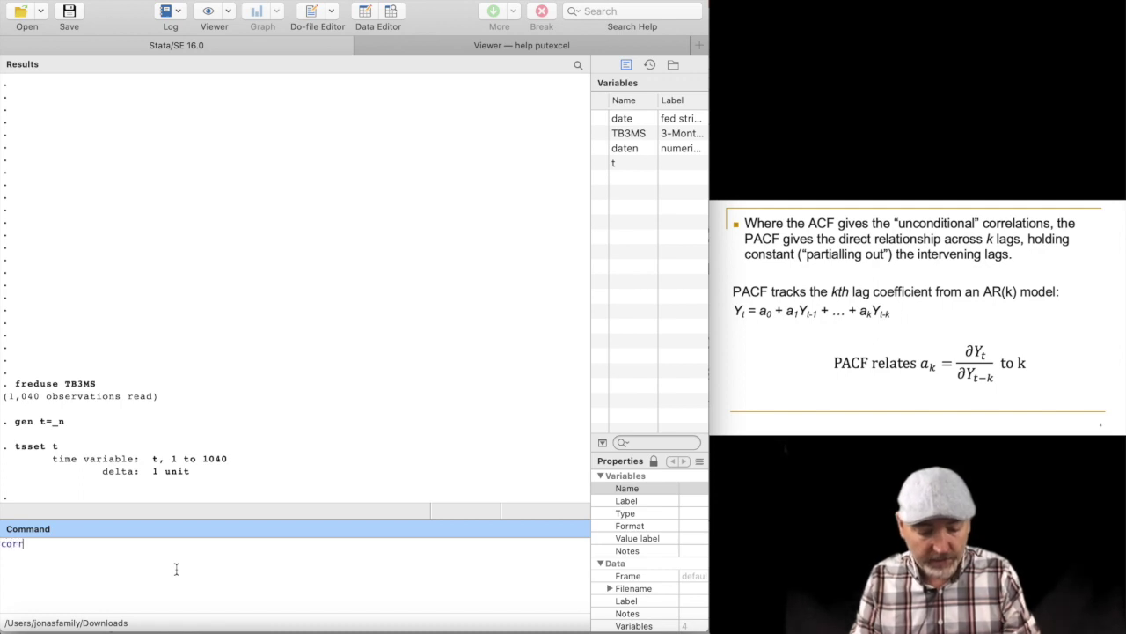
type("gram")
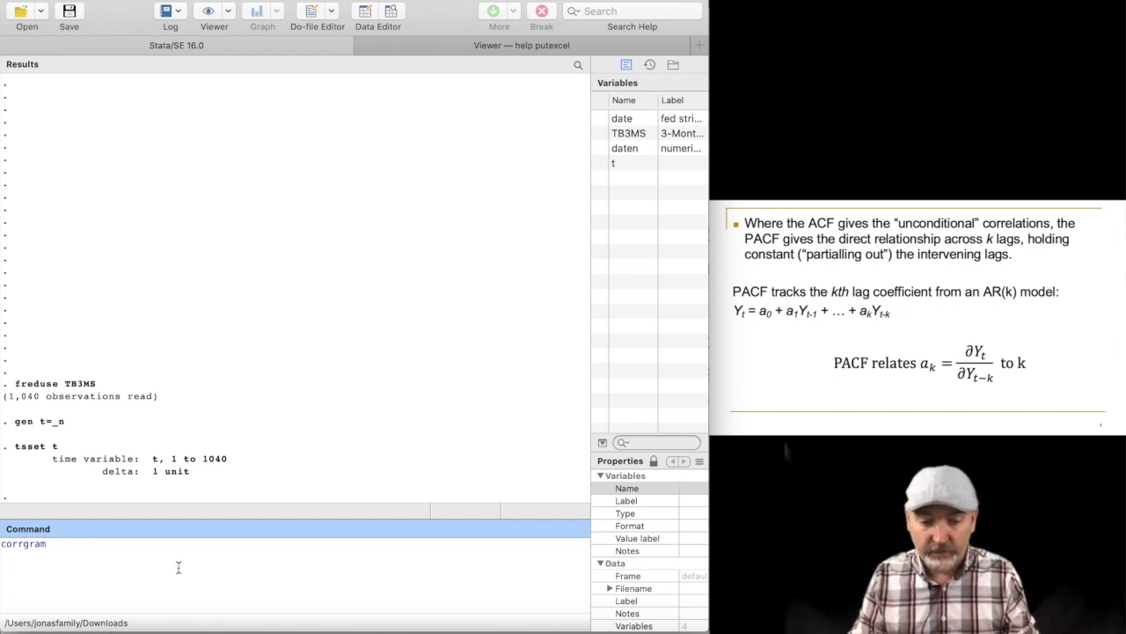
Run corrgram TB3MS and scroll through its 40-lag AC, PAC and Q table
left_click(633, 137)
double_click(633, 134)
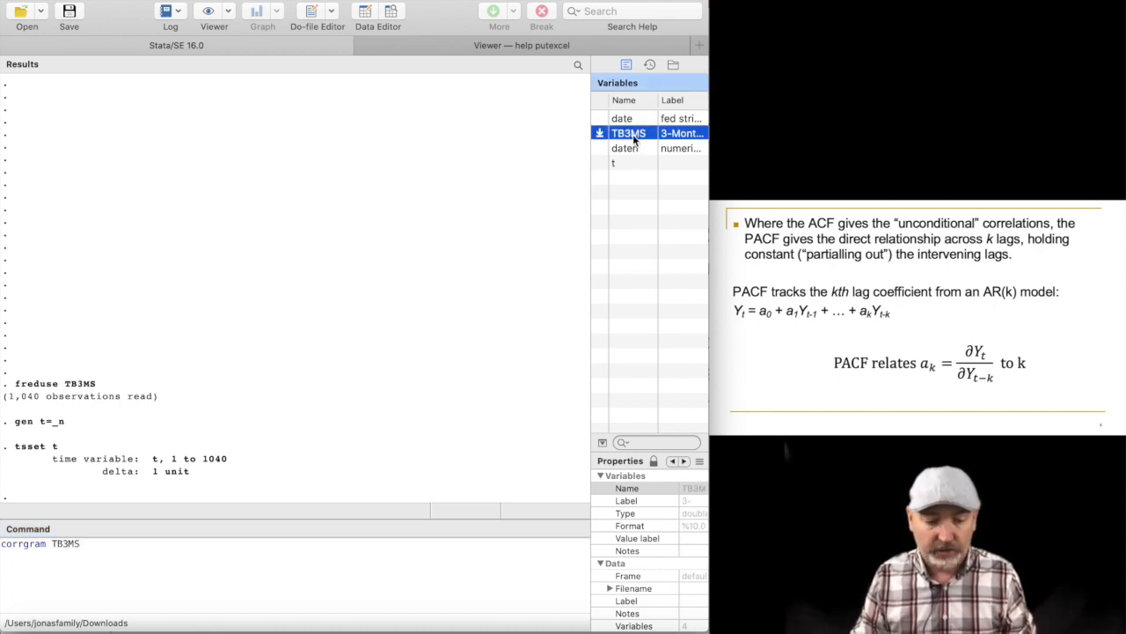
key("Return")
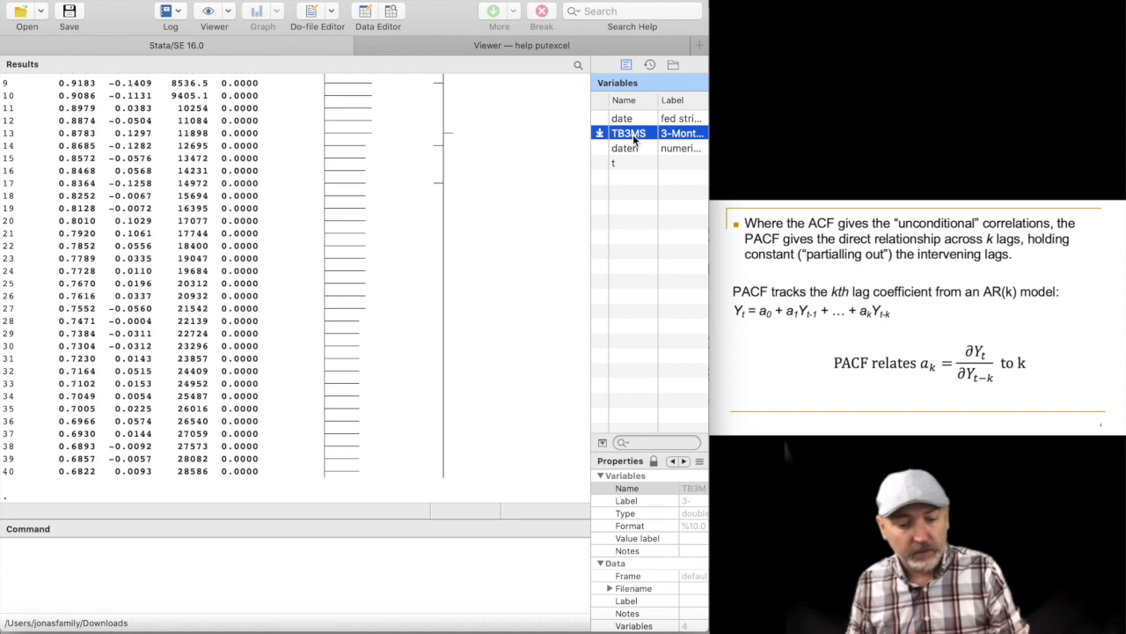
scroll(303, 232, "up", 2)
scroll(303, 232, "up", 5)
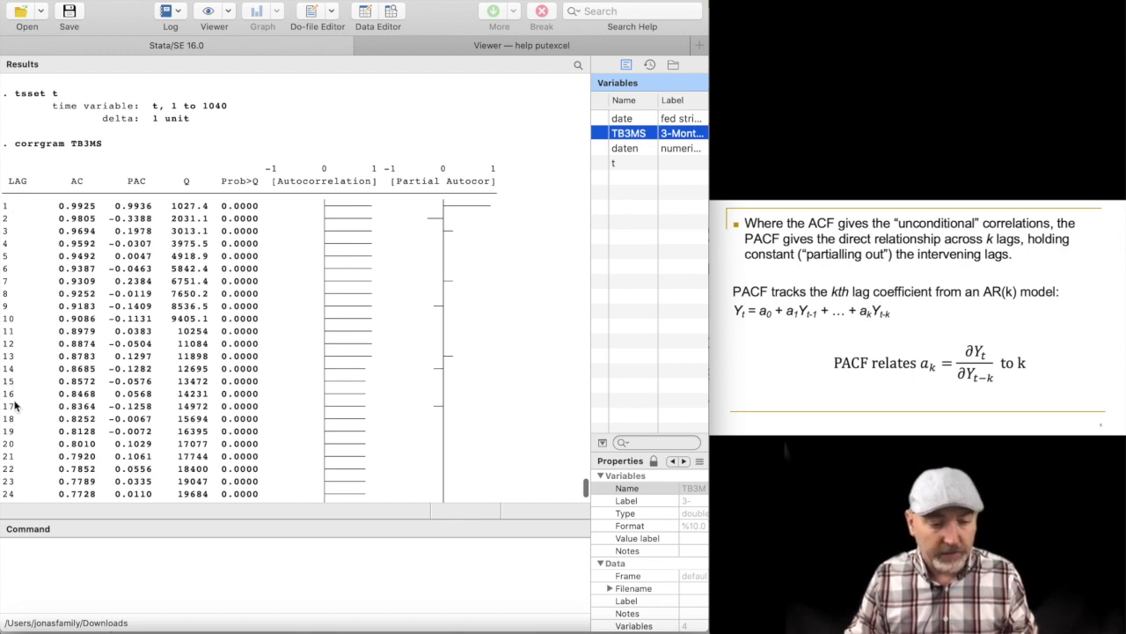
scroll(14, 445, "down", 5)
scroll(14, 446, "down", 3)
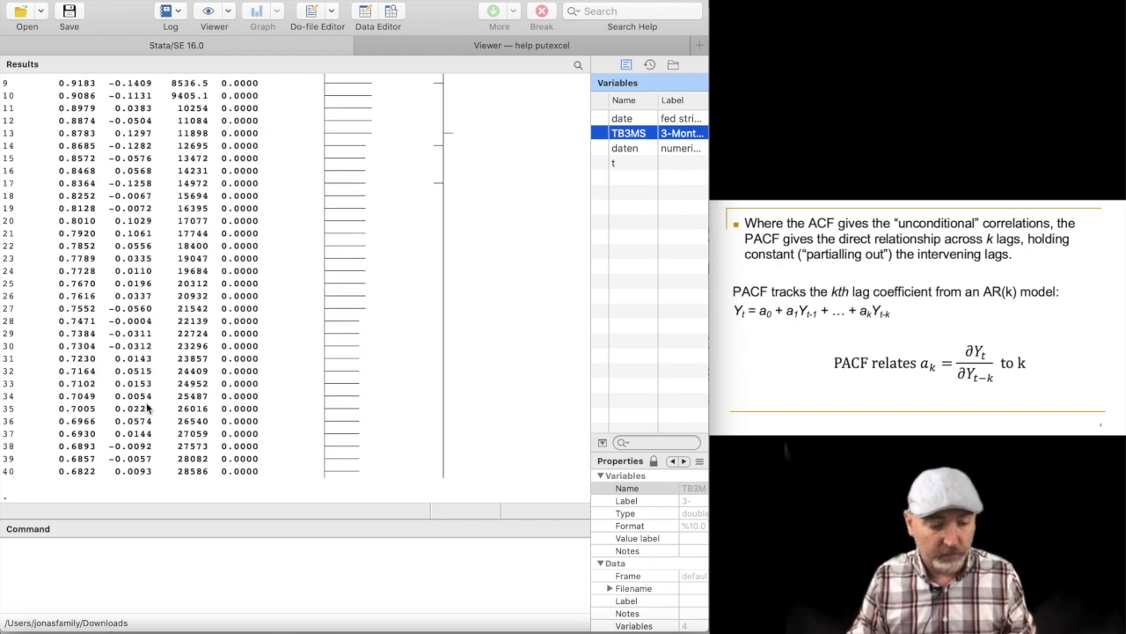
scroll(148, 409, "up", 5)
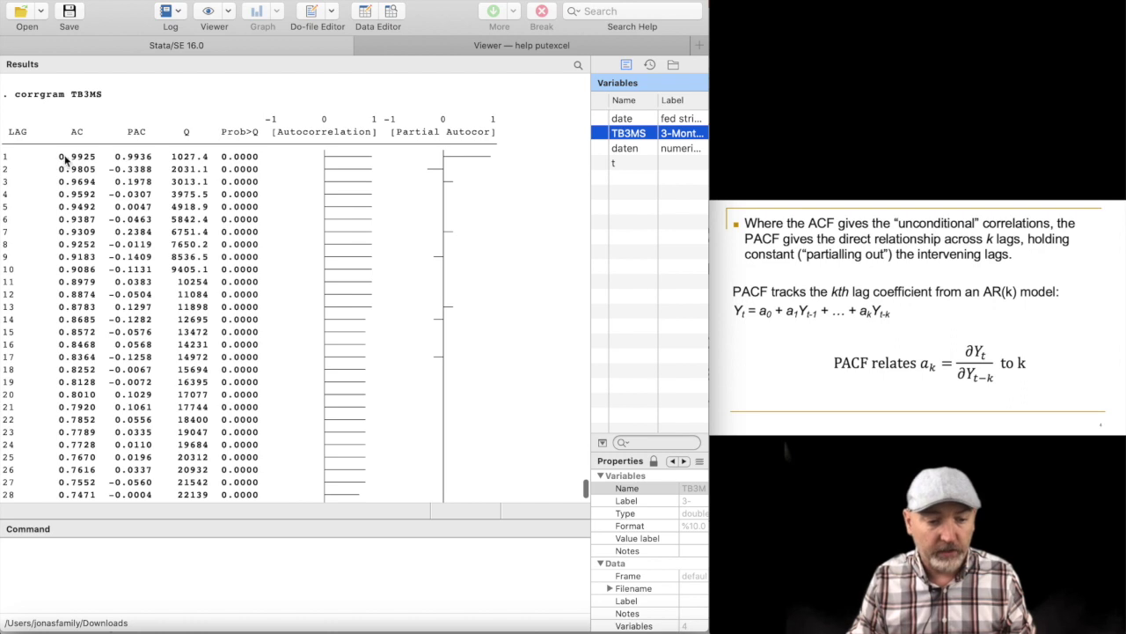
left_click_drag(59, 158, 98, 172)
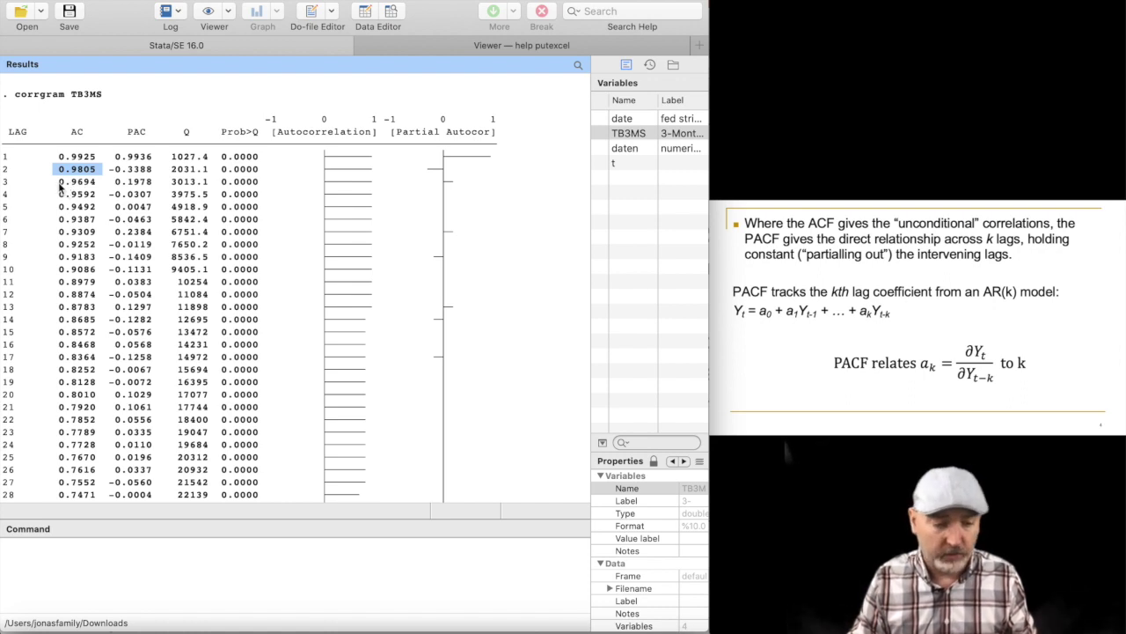
left_click_drag(56, 182, 99, 184)
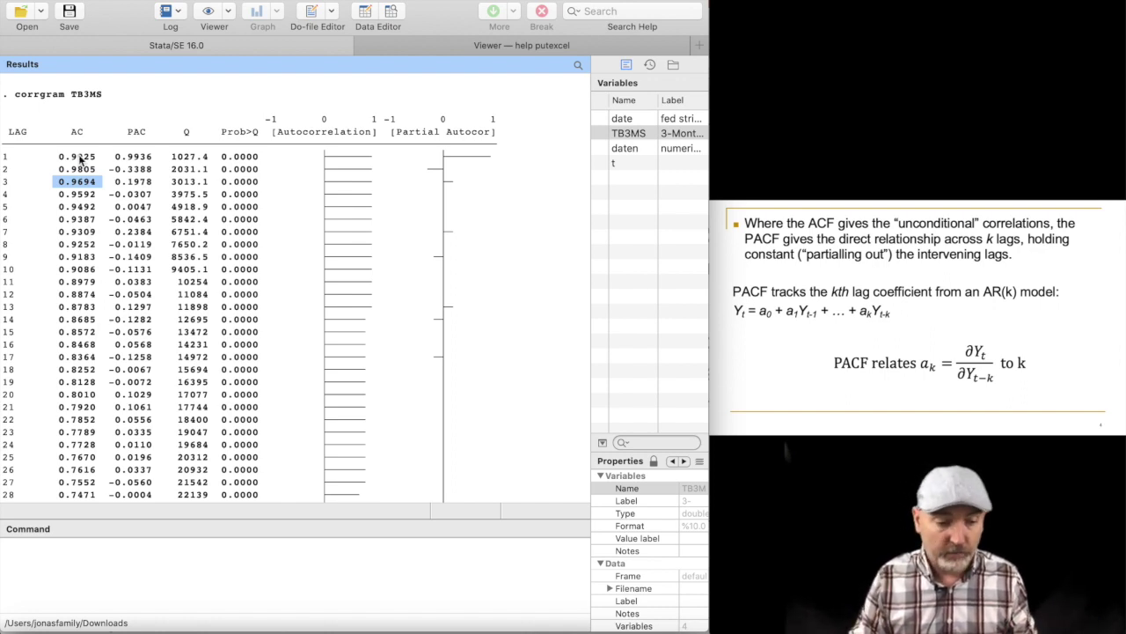
left_click_drag(58, 158, 91, 163)
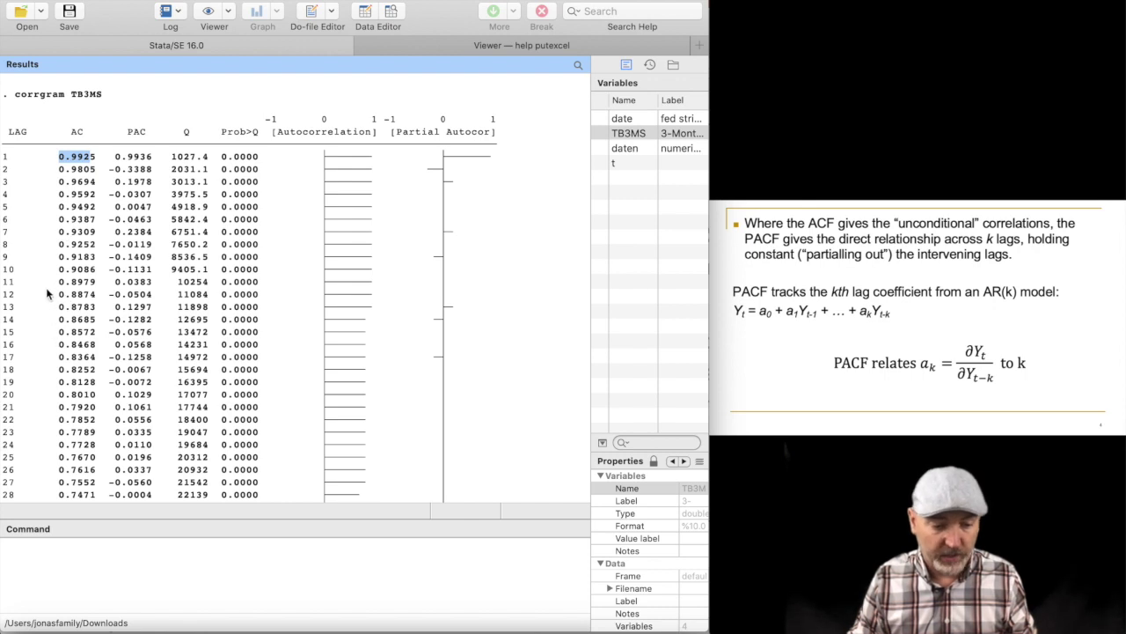
left_click_drag(59, 269, 95, 272)
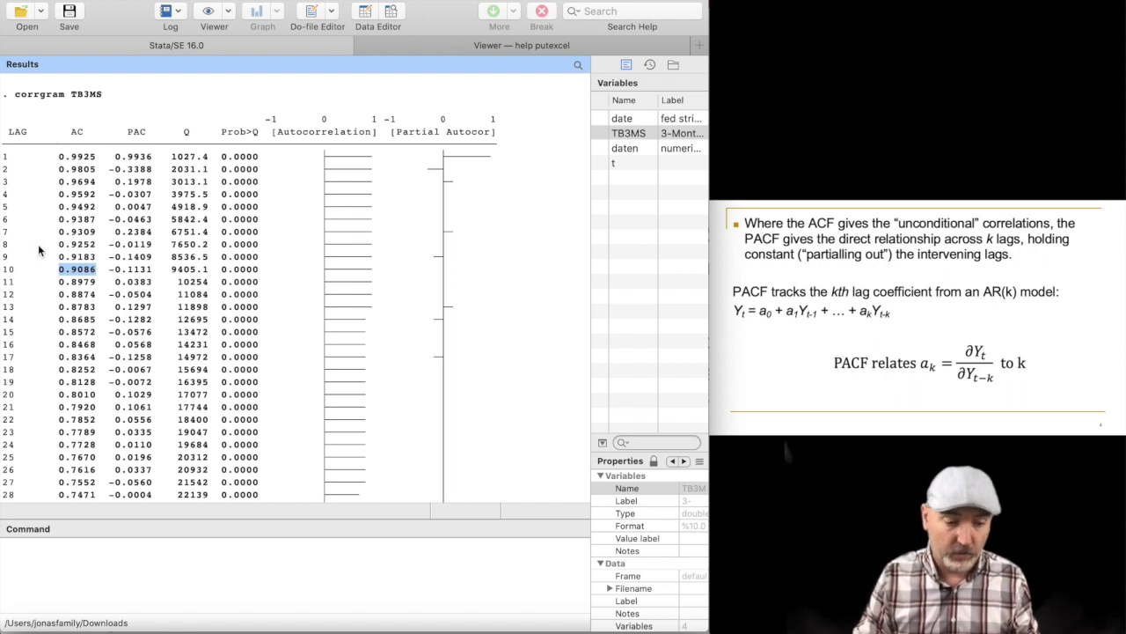
left_click_drag(132, 134, 147, 132)
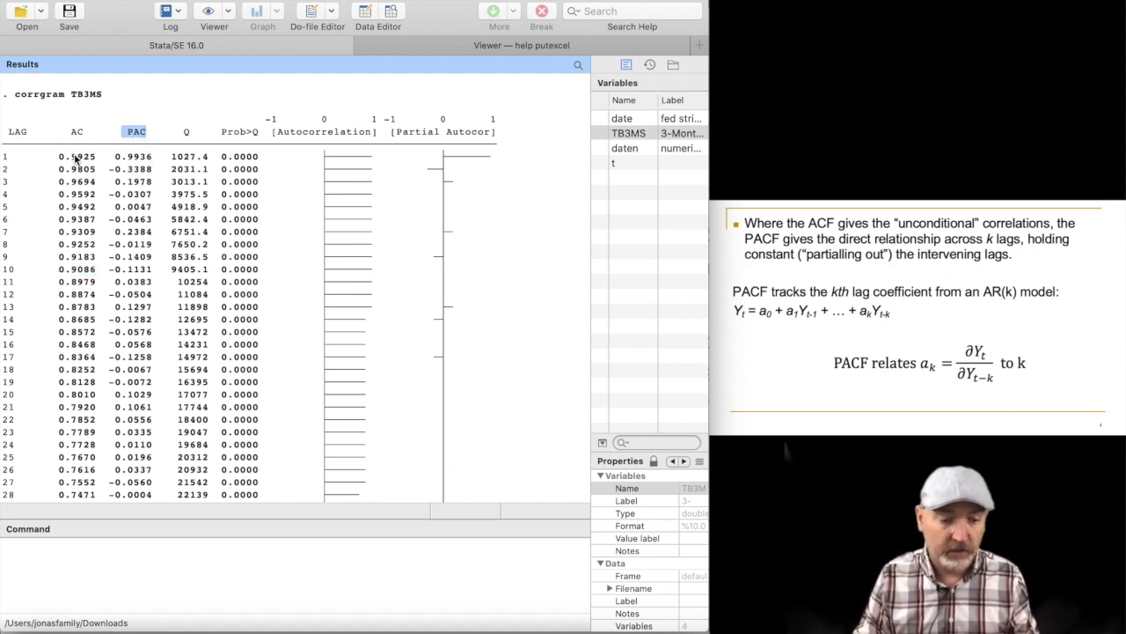
left_click_drag(59, 156, 155, 156)
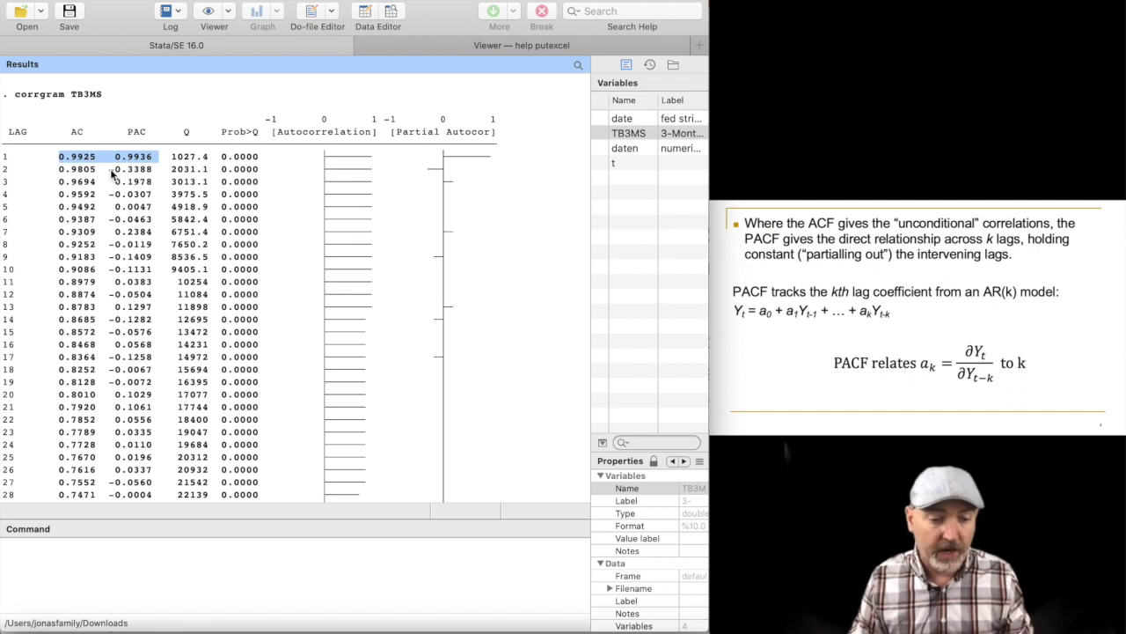
left_click_drag(110, 170, 146, 176)
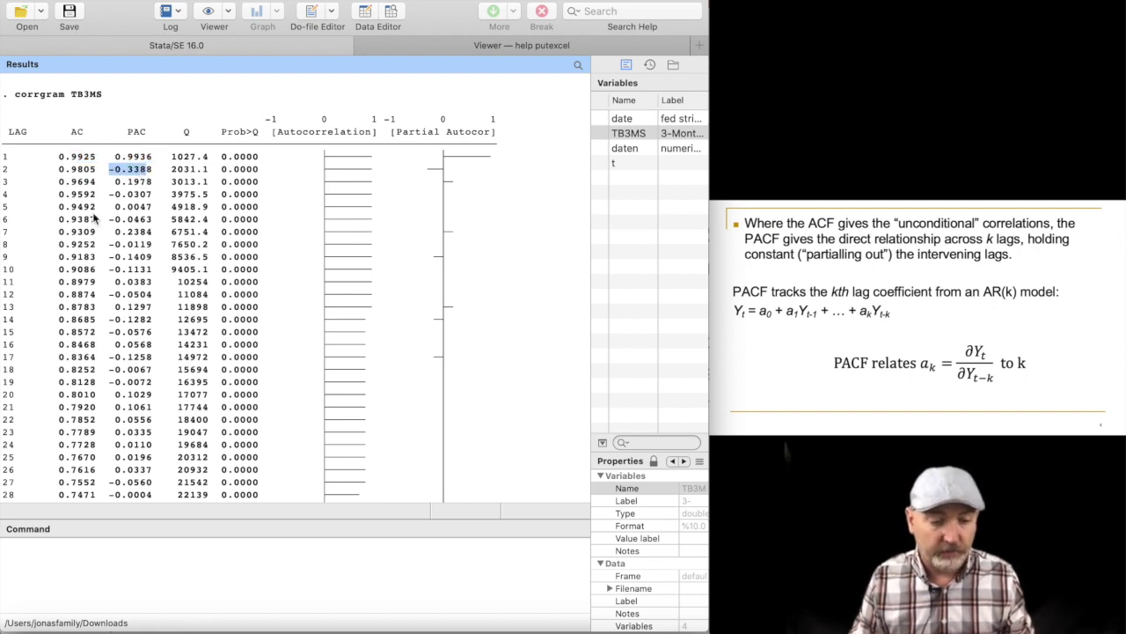
left_click_drag(110, 270, 162, 274)
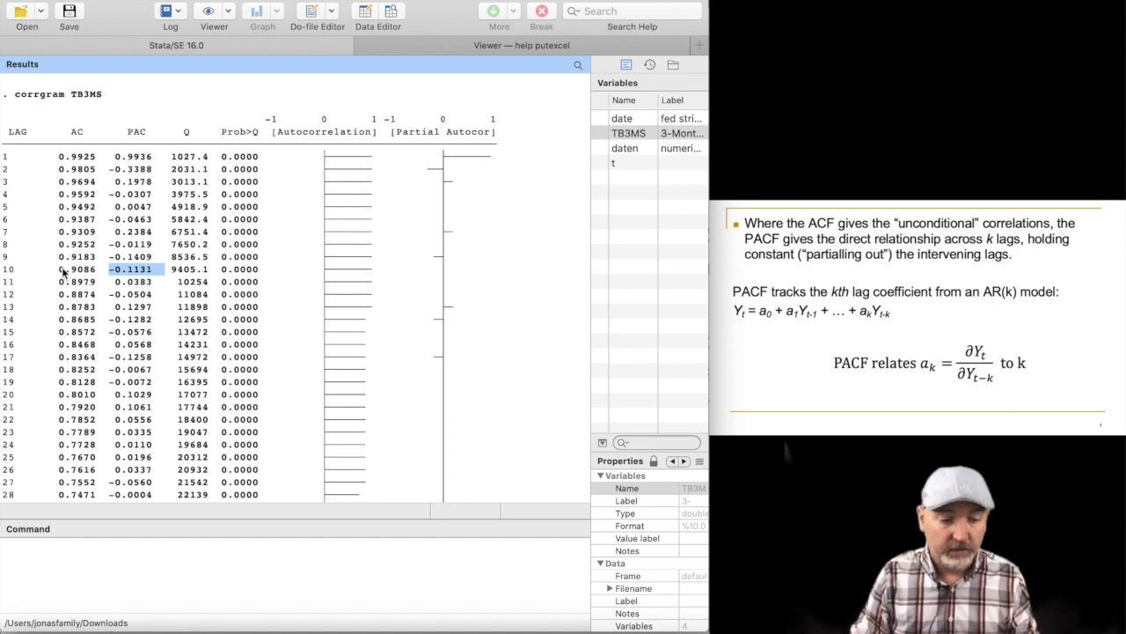
left_click_drag(60, 269, 97, 272)
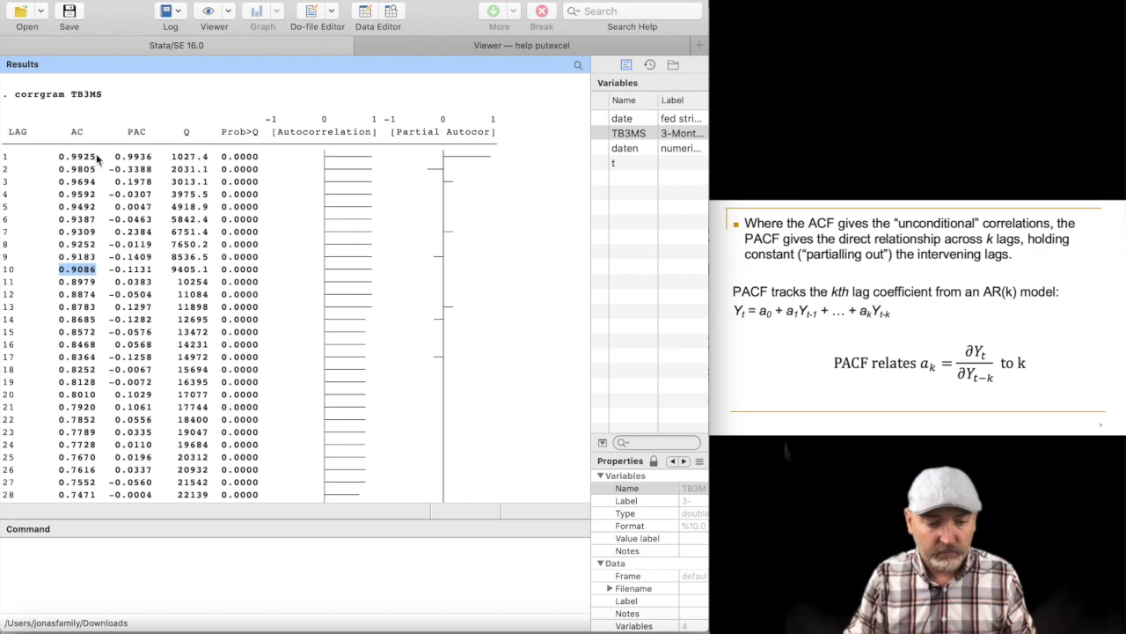
left_click_drag(74, 158, 100, 159)
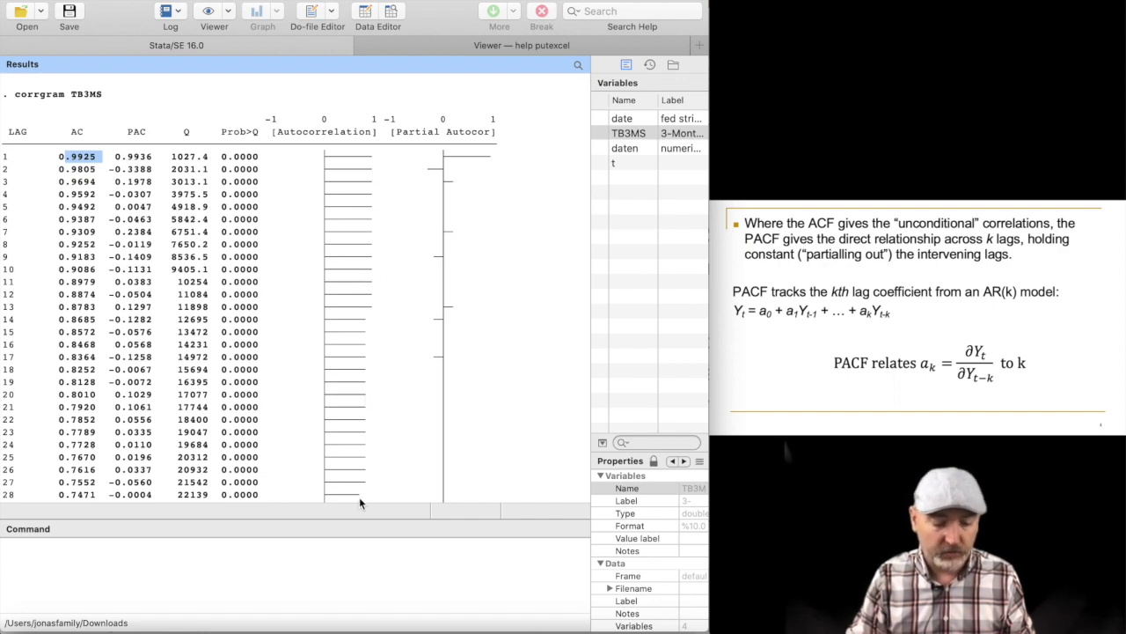
scroll(360, 484, "down", 2)
scroll(360, 475, "down", 6)
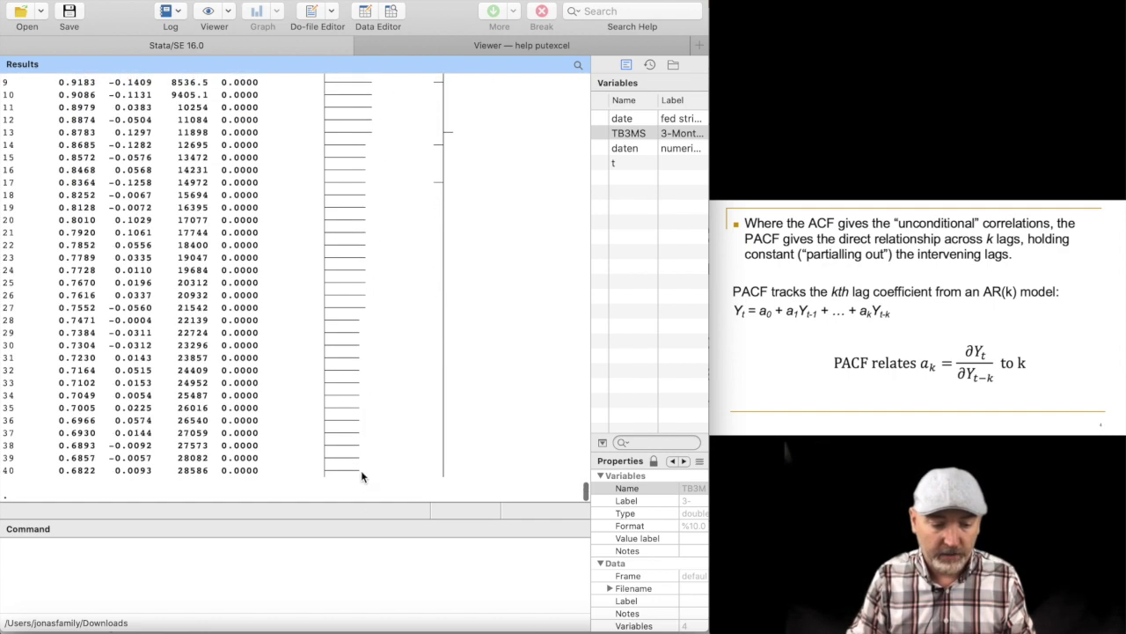
scroll(379, 357, "up", 10)
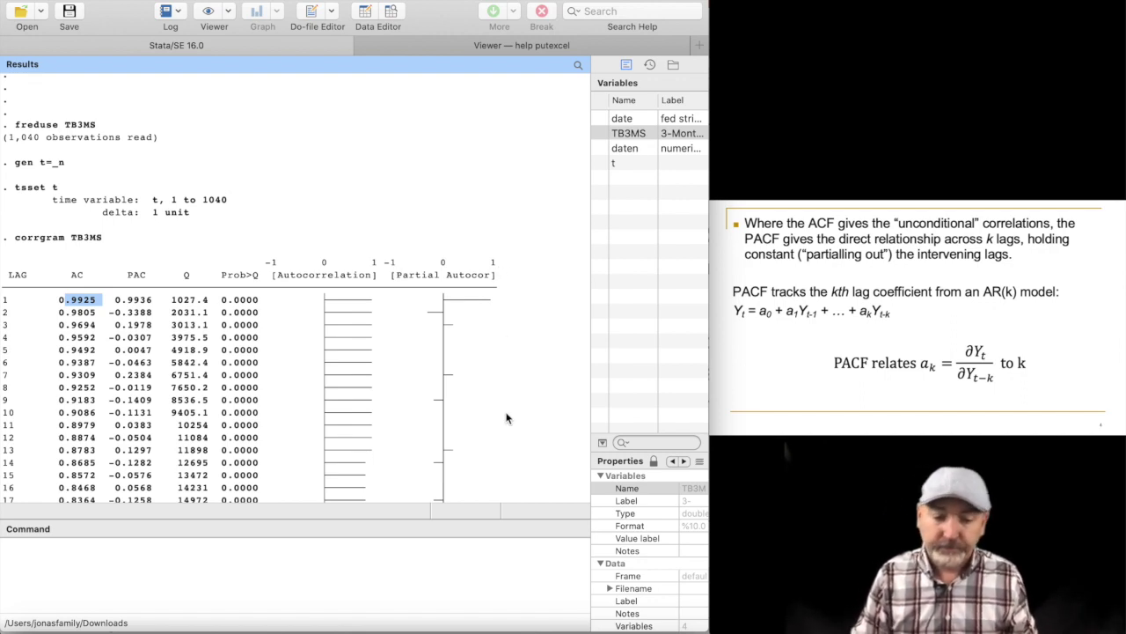
Clear the Results selection and advance the slides to the Ljung-Box Q-statistic explanation
left_click(193, 307)
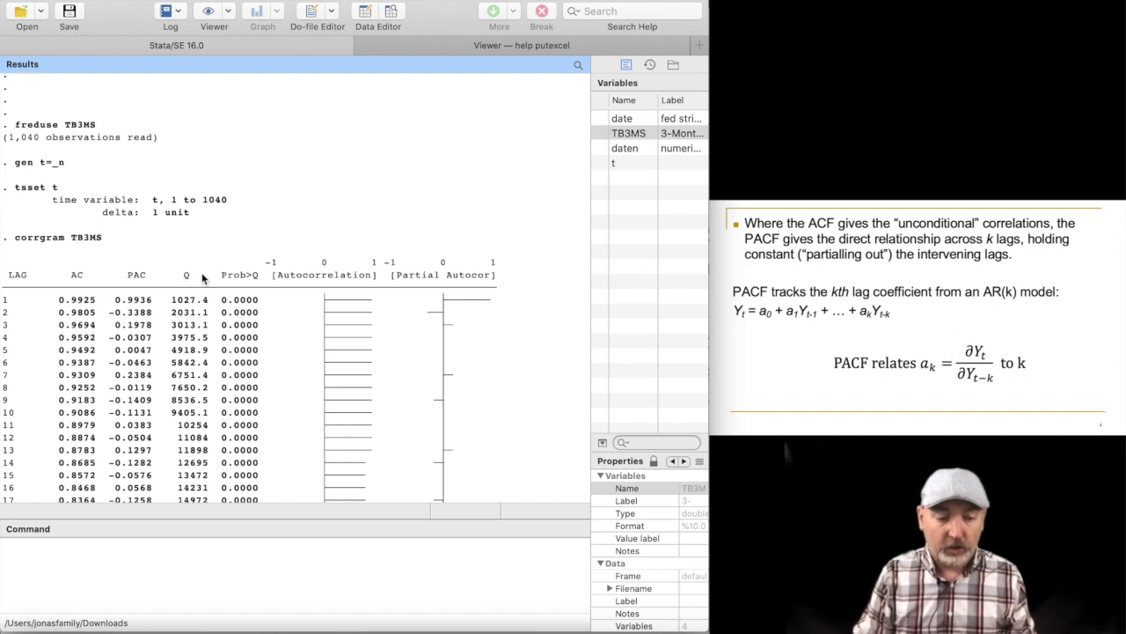
left_click(869, 255)
key("Right")
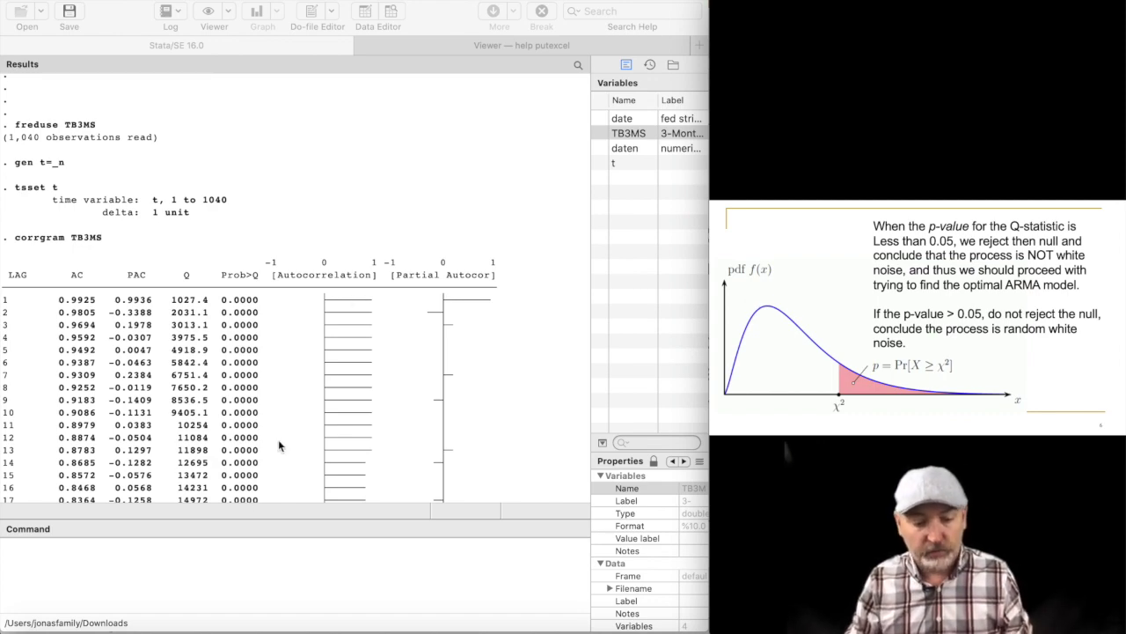
scroll(274, 439, "down", 10)
scroll(262, 426, "up", 10)
scroll(260, 421, "down", 5)
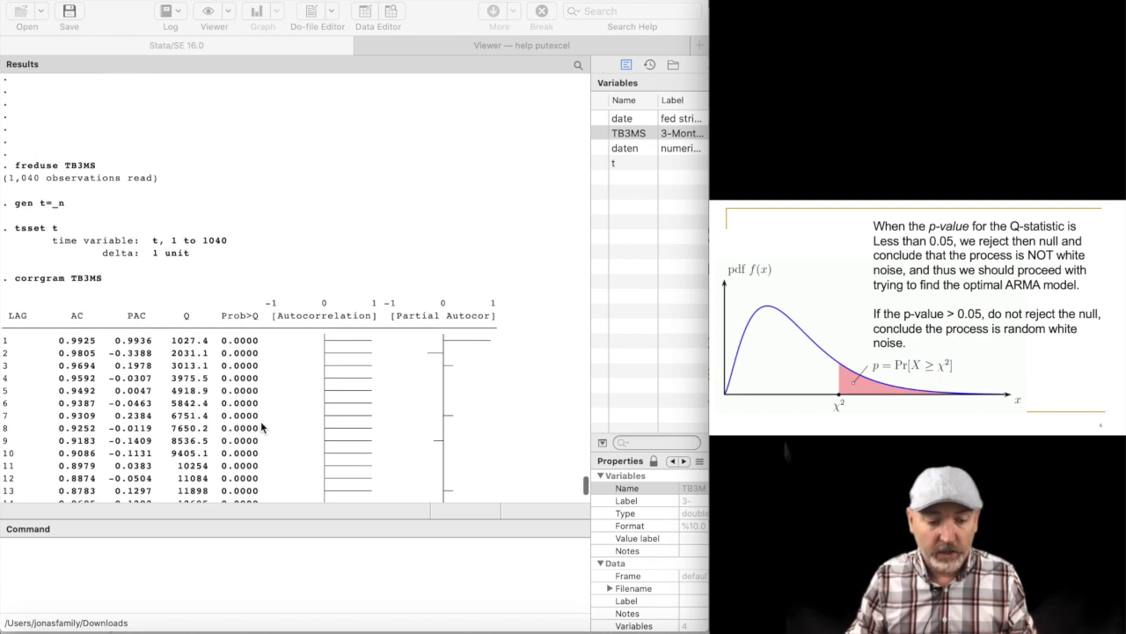
scroll(290, 329, "up", 4)
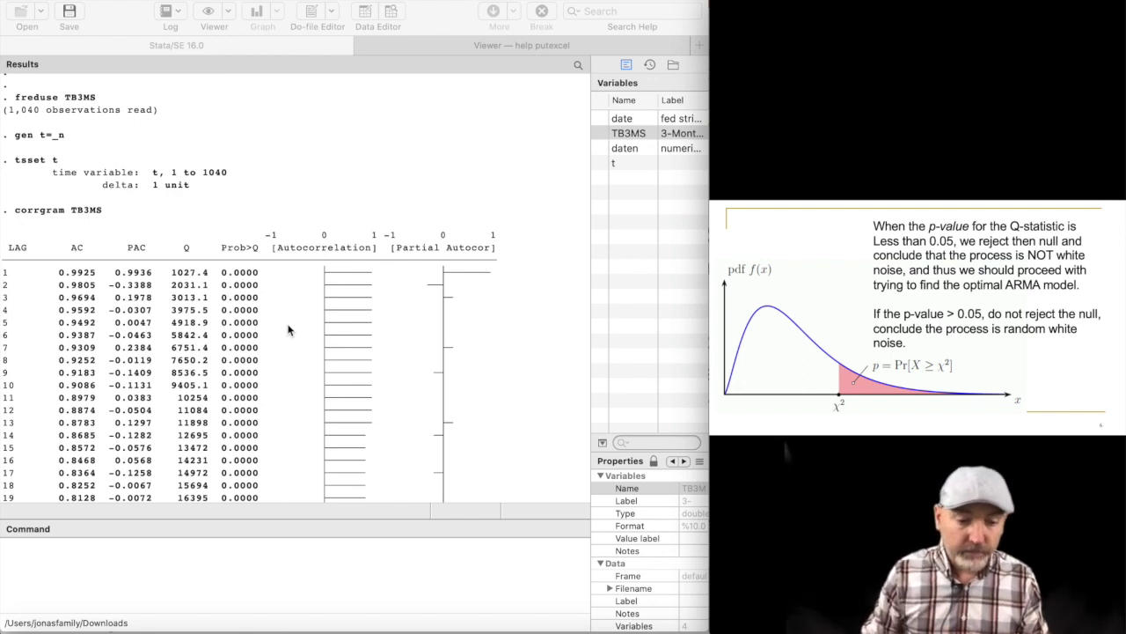
scroll(289, 329, "down", 5)
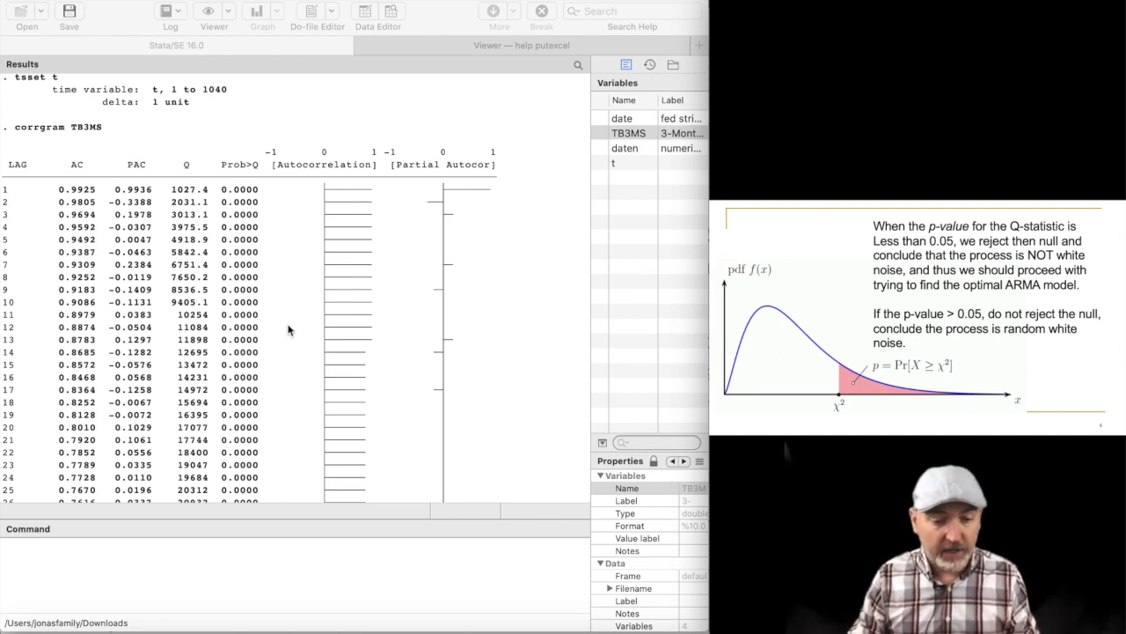
scroll(289, 329, "up", 2)
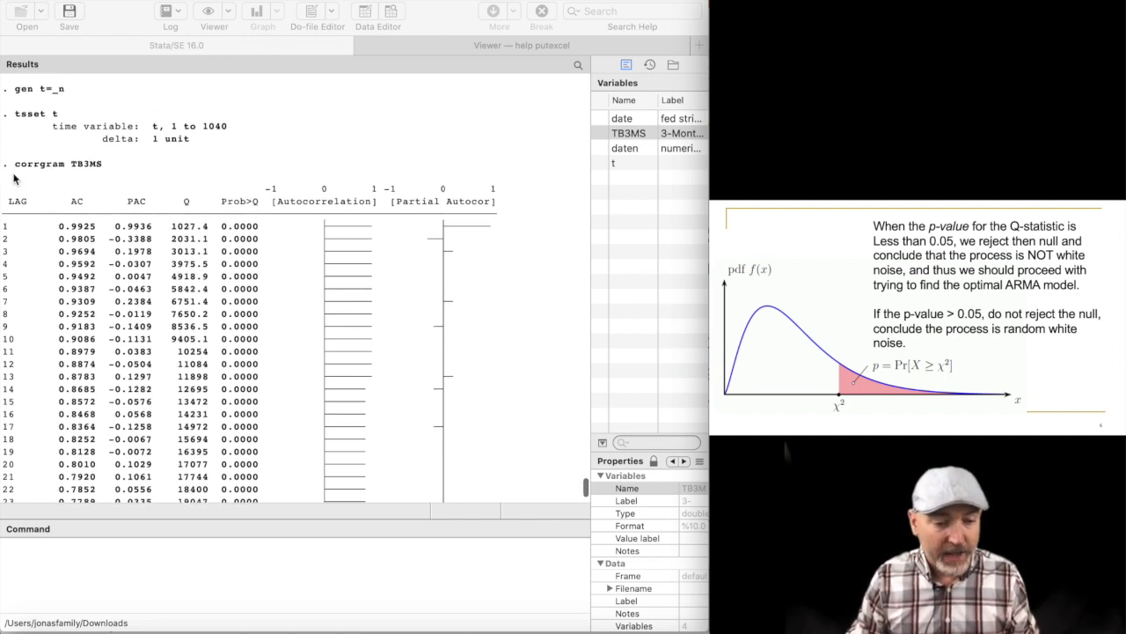
left_click_drag(15, 169, 104, 167)
scroll(166, 290, "down", 6)
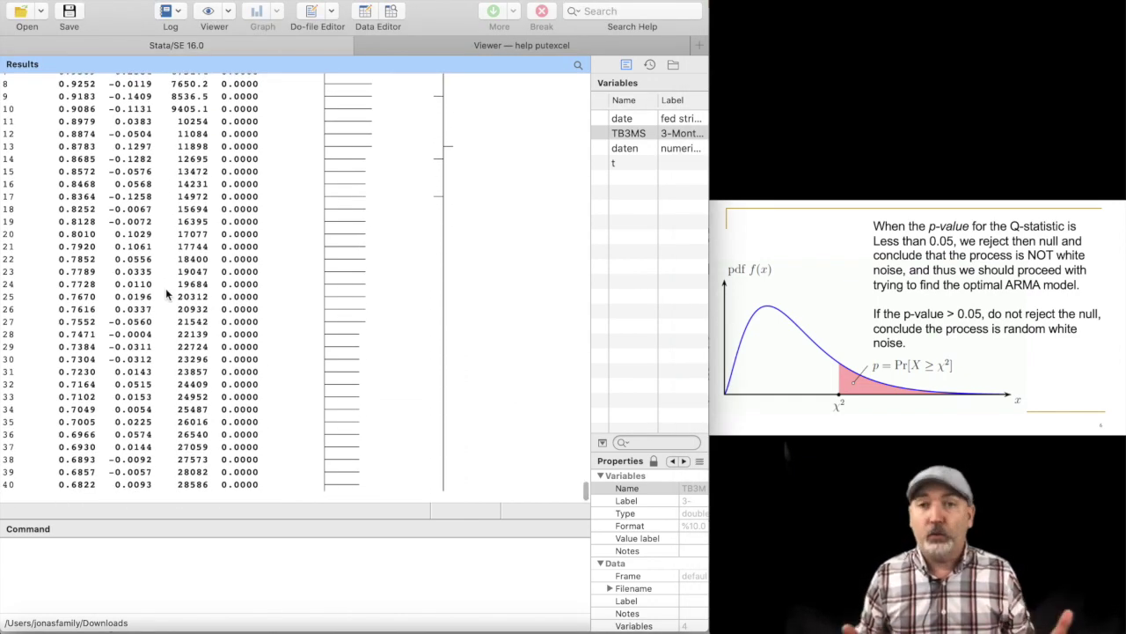
scroll(165, 288, "down", 2)
scroll(165, 288, "up", 8)
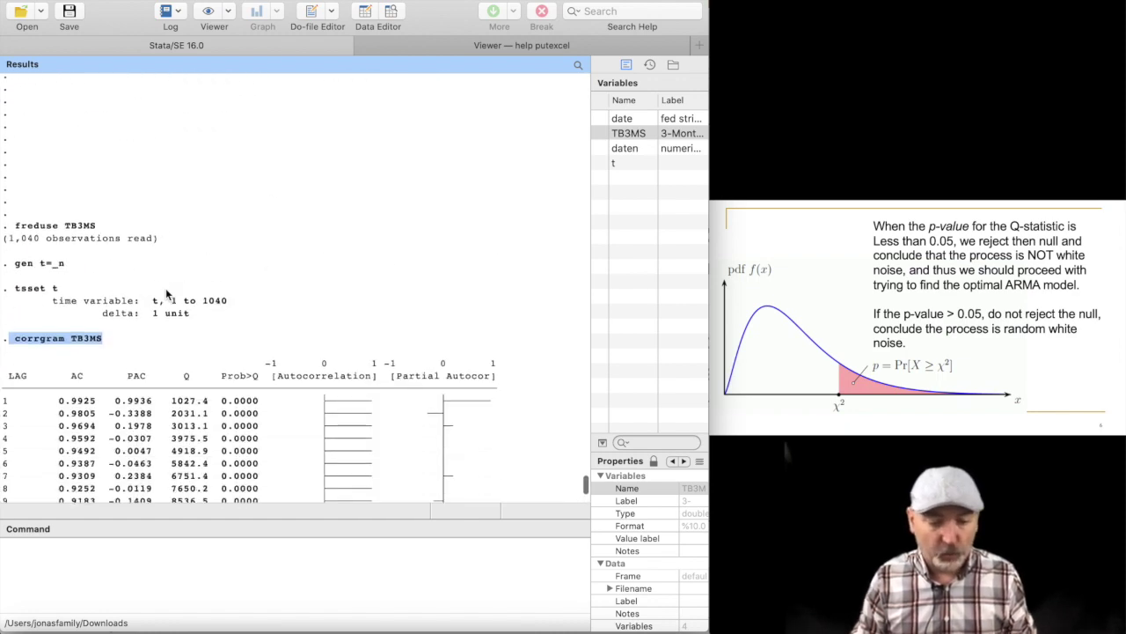
scroll(166, 288, "down", 3)
Run corrgram TB3MS, lags(20) to list only the first 20 lags
left_click(97, 558)
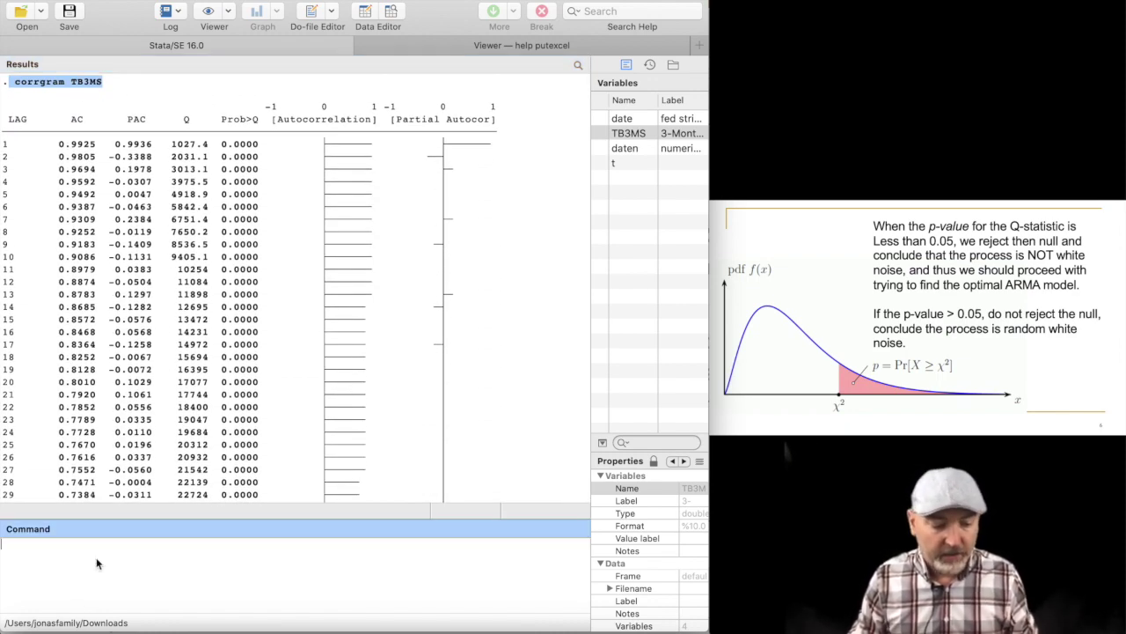
type("corrgram")
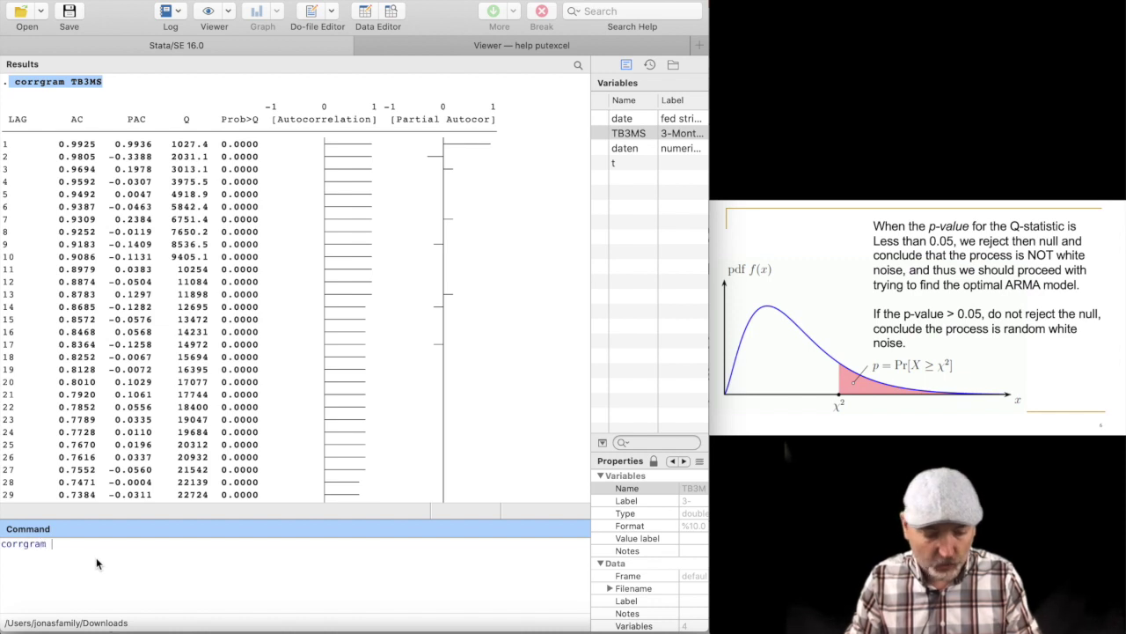
double_click(642, 136)
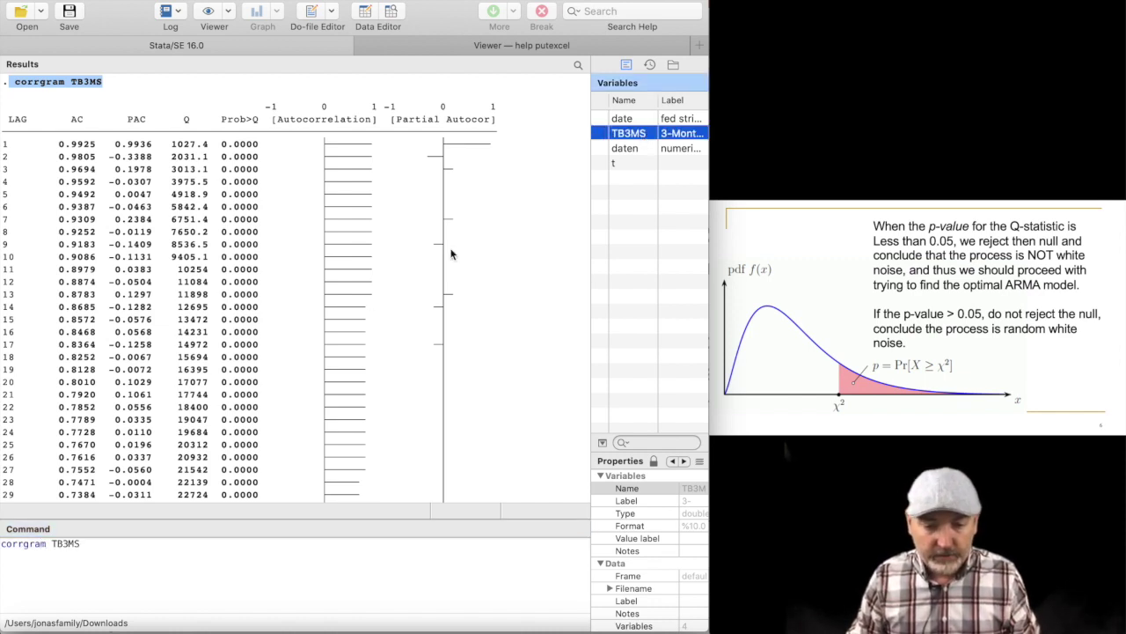
left_click(101, 549)
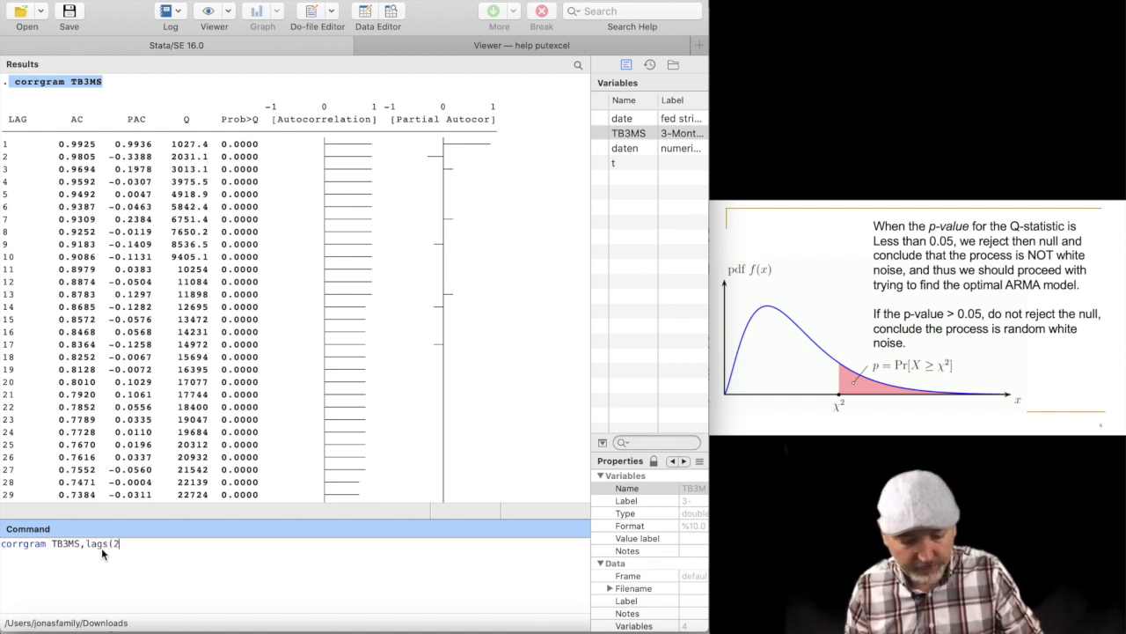
key("Return")
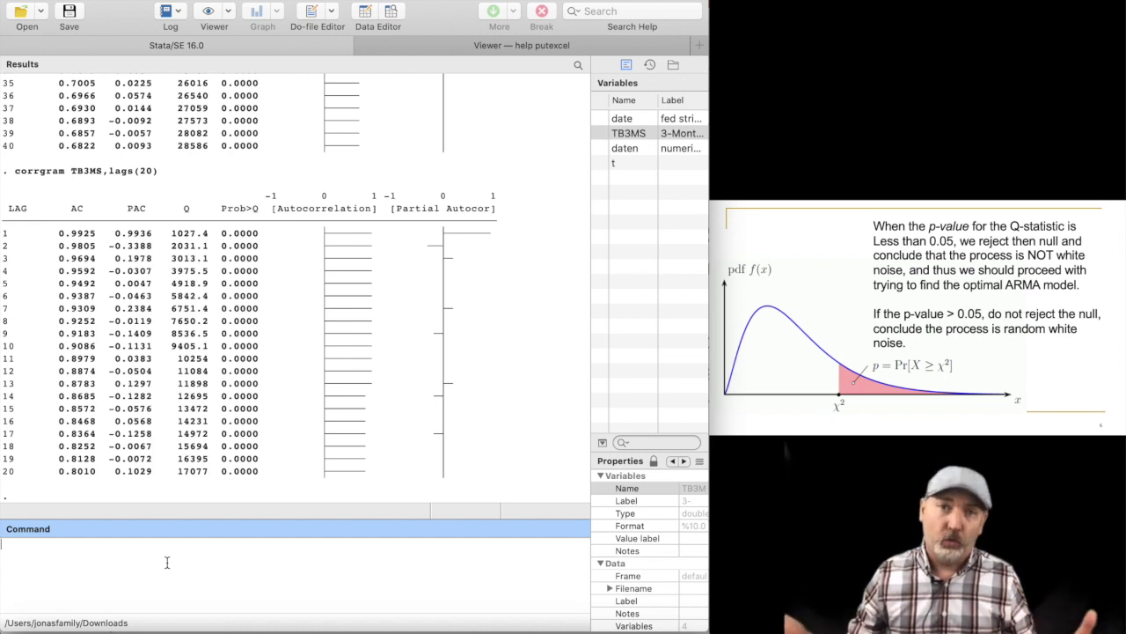
Plot ac TB3MS, graphing 40 lags of autocorrelations with Bartlett's 95% confidence bands
type("a")
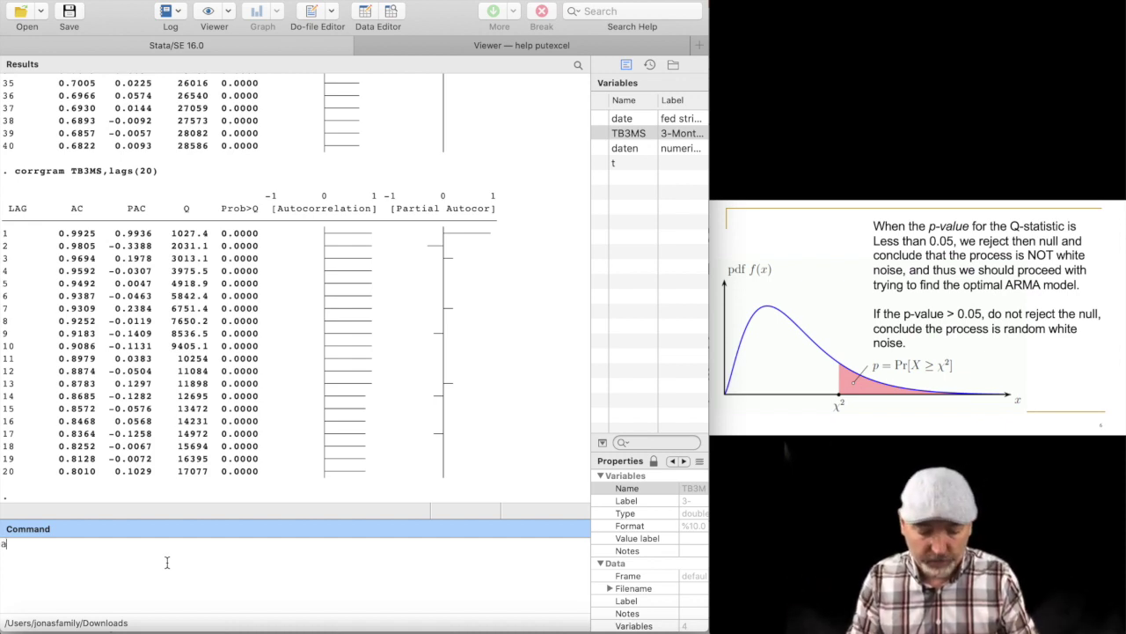
type("c")
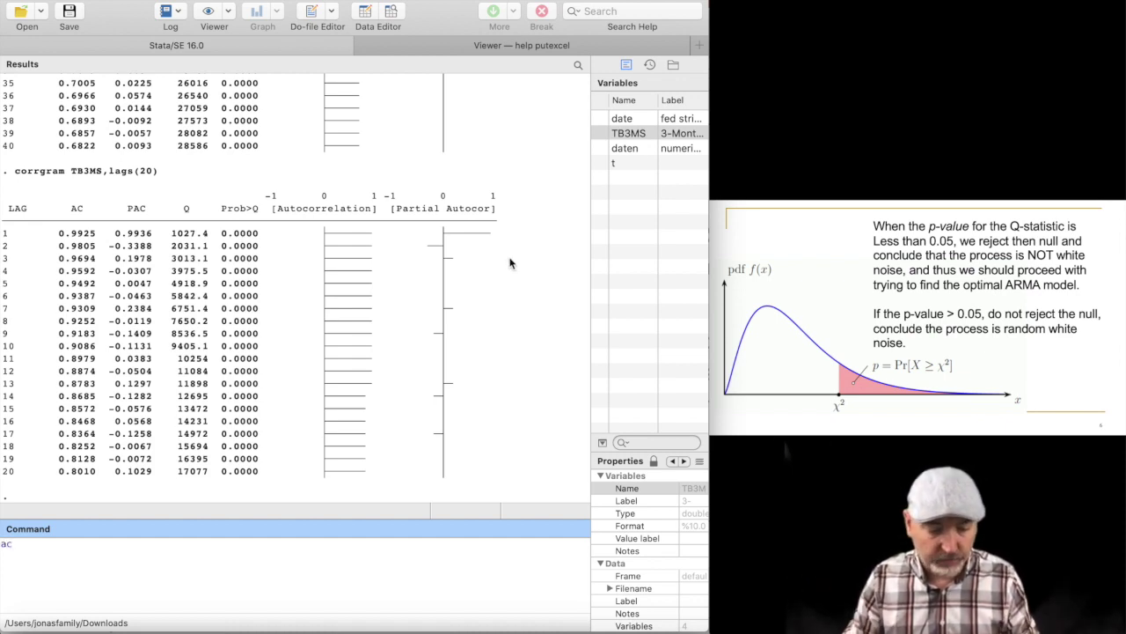
left_click(625, 133)
left_click(194, 547)
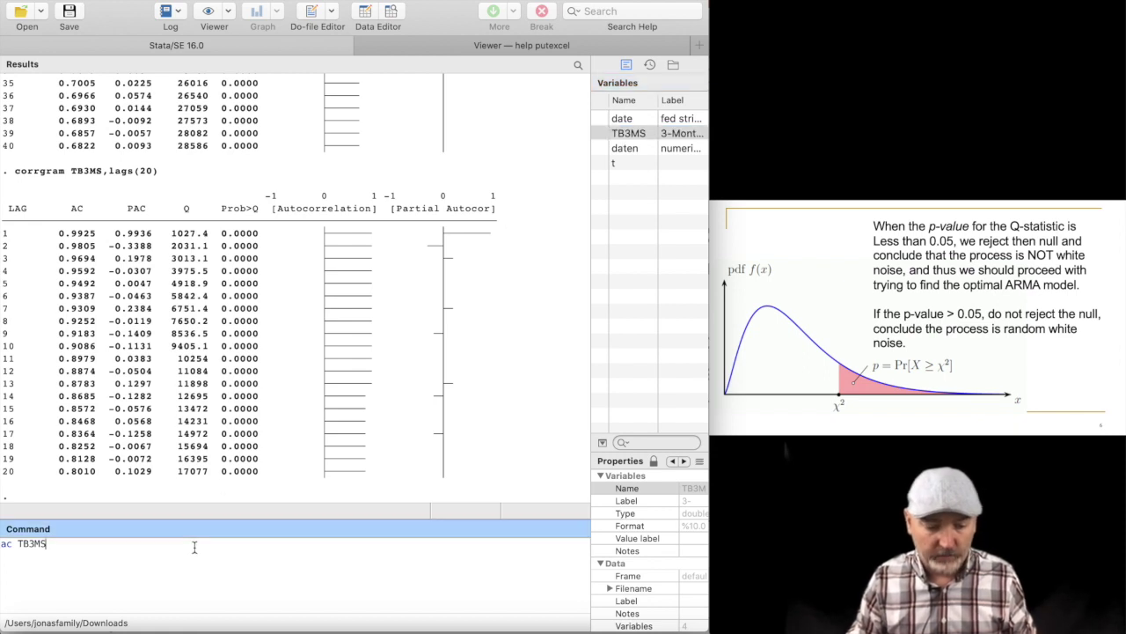
key("Return")
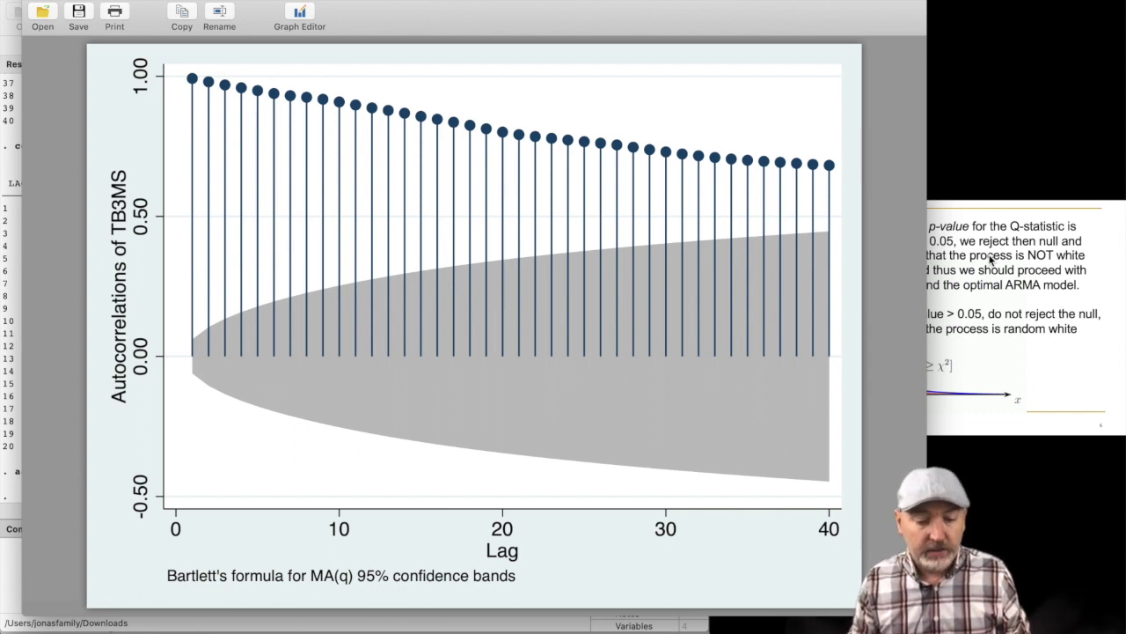
left_click(990, 258)
Advance to the ac/pac confidence-band slide and bring the TB3MS ac graph back to front
key("Right")
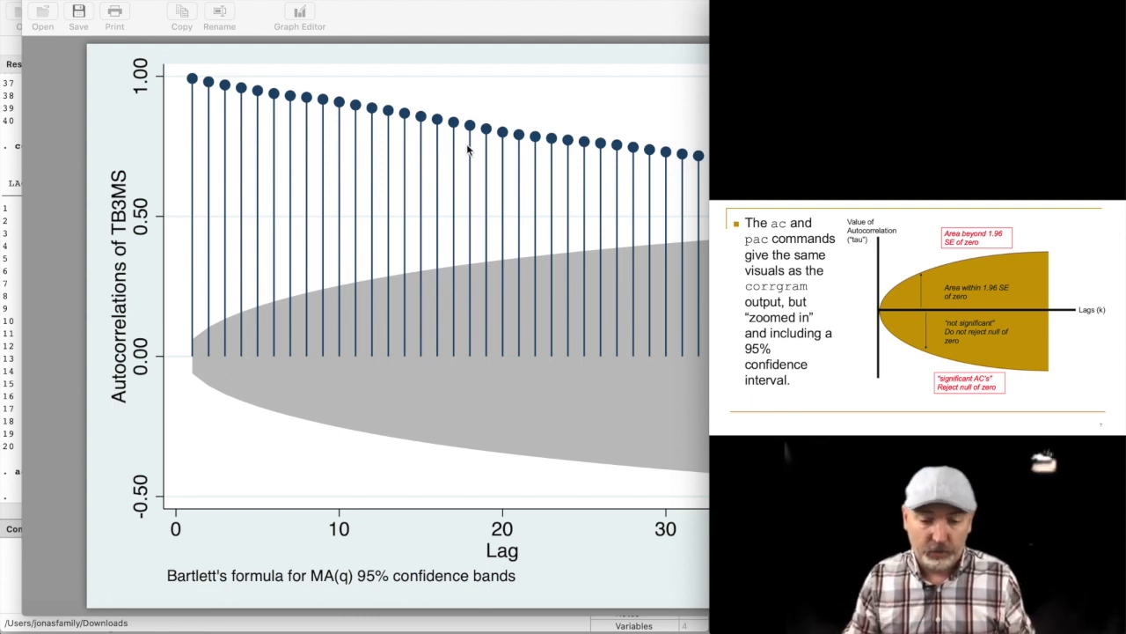
left_click(269, 218)
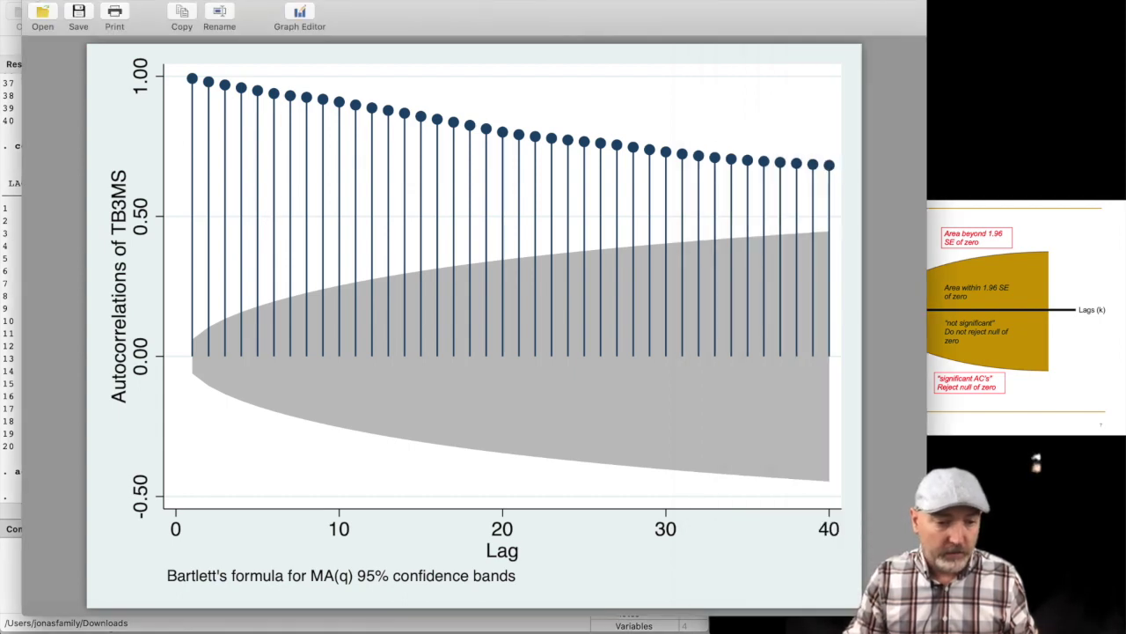
Swap the AC graph for a partial autocorrelation plot of TB3MS using pac TB3MS, then close it
key("super+w")
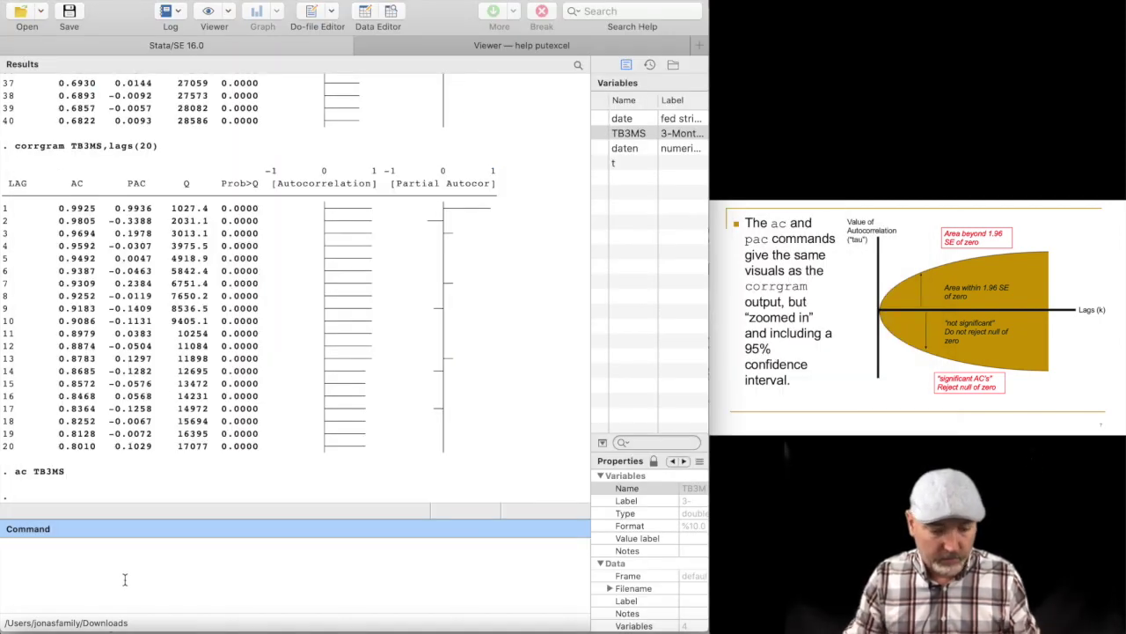
type("pac TB3")
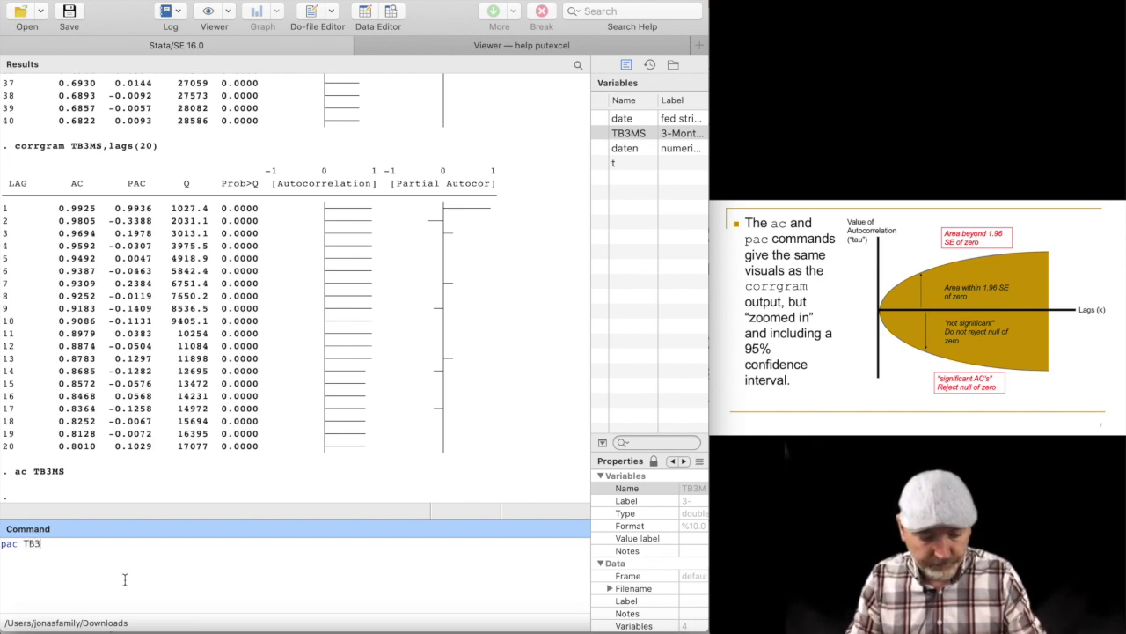
type("MS")
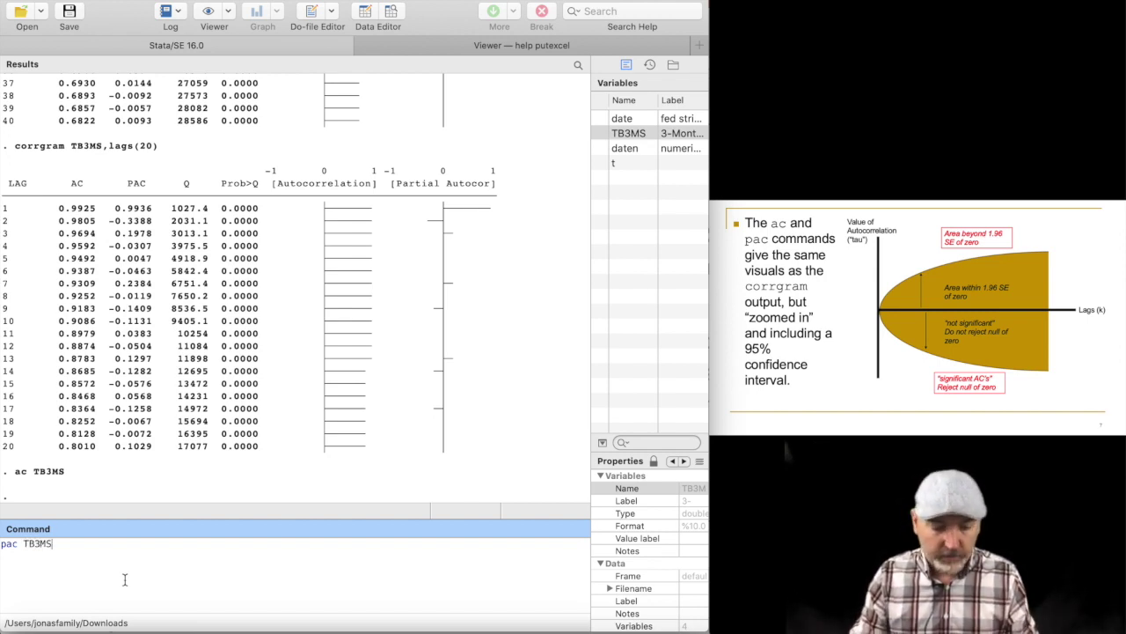
key("Return")
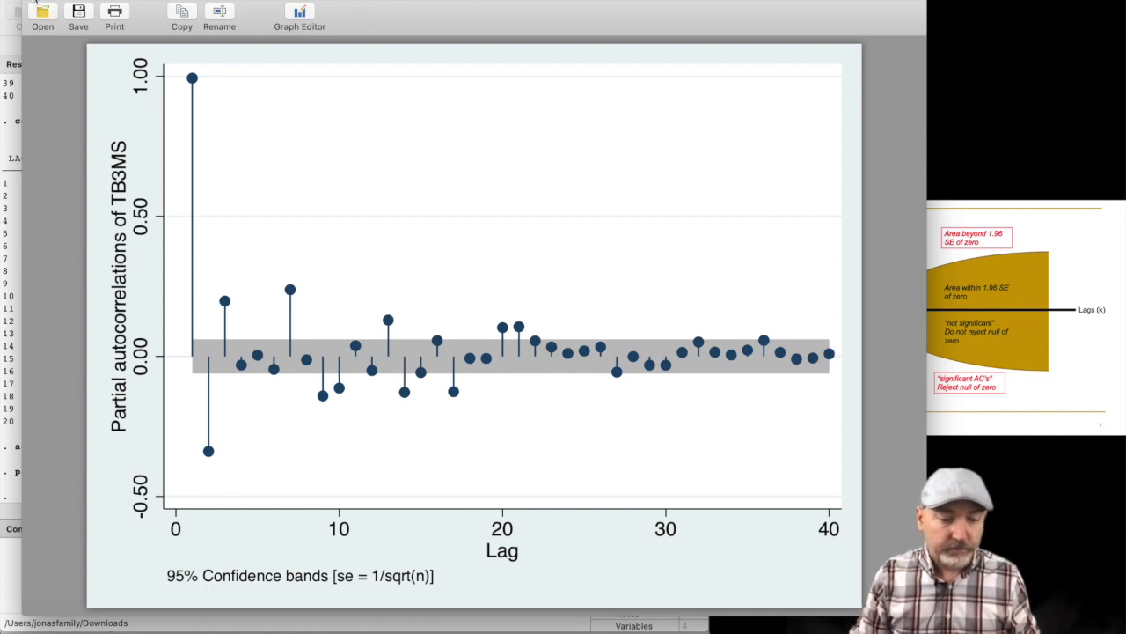
key("super+w")
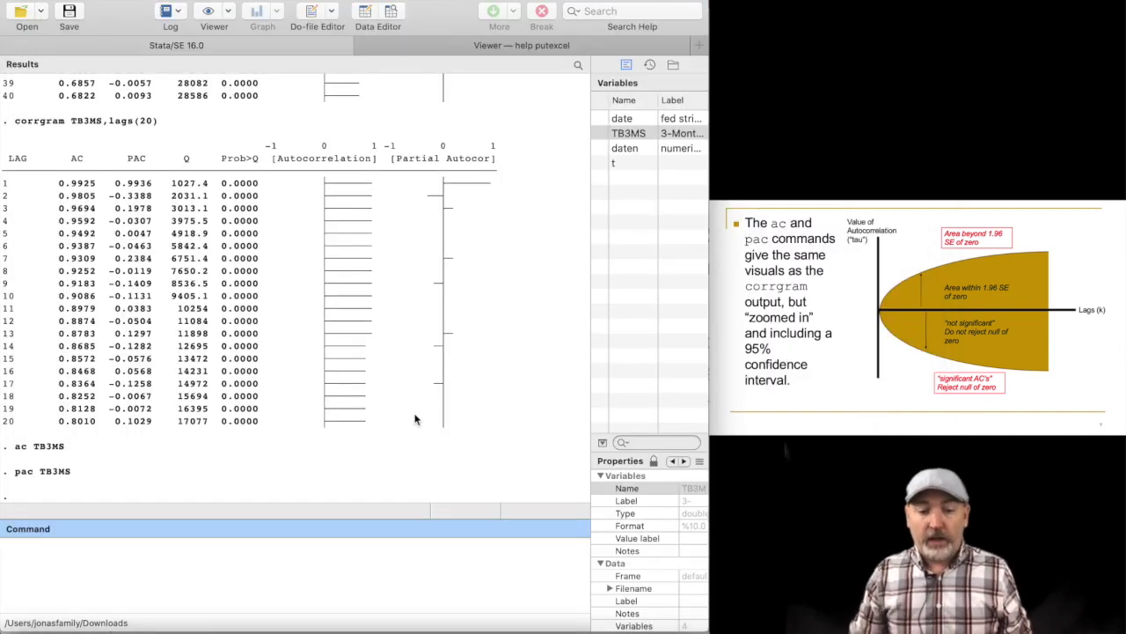